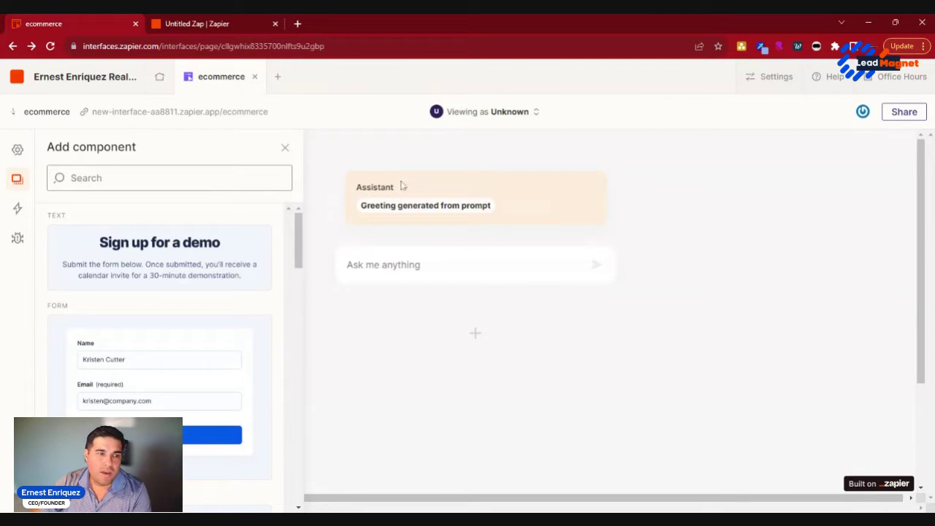
Step: Close the component library and review the Assistant chatbot's settings
left_click(285, 149)
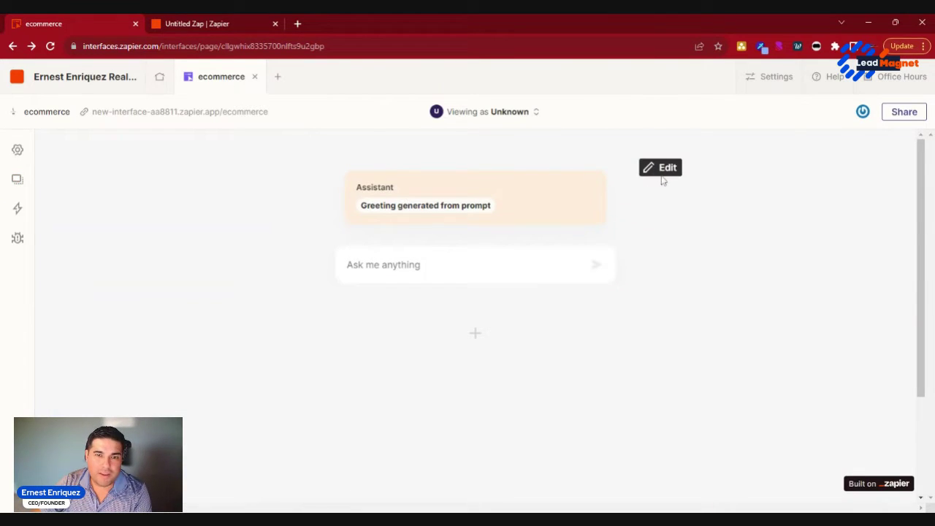
left_click(551, 222)
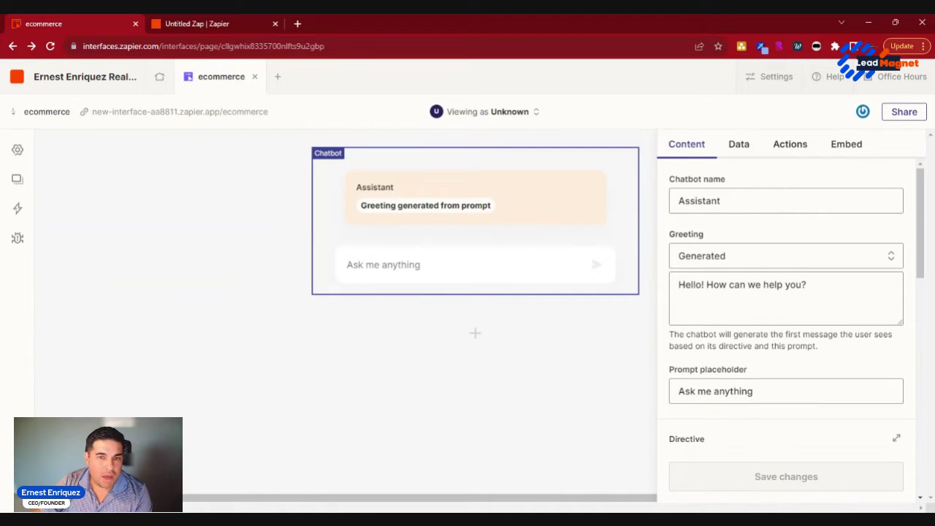
scroll(798, 321, "down", 8)
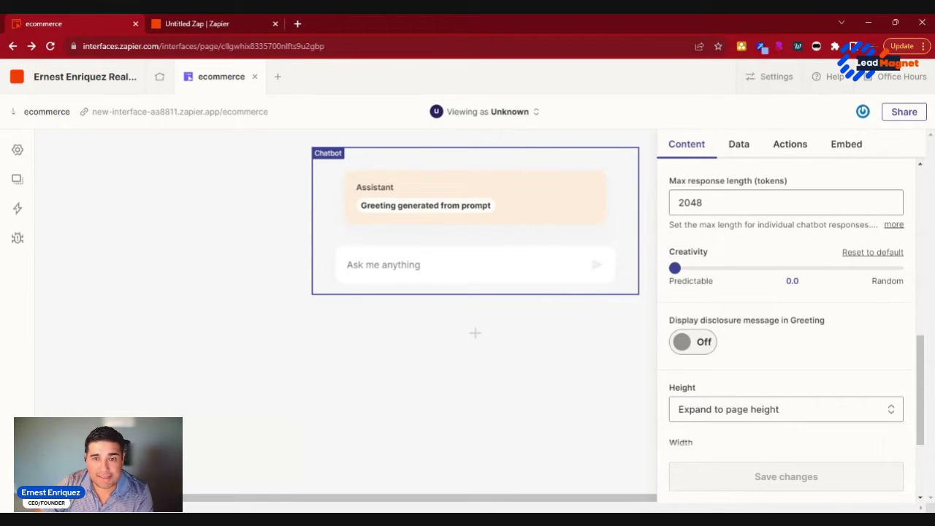
scroll(776, 357, "up", 10)
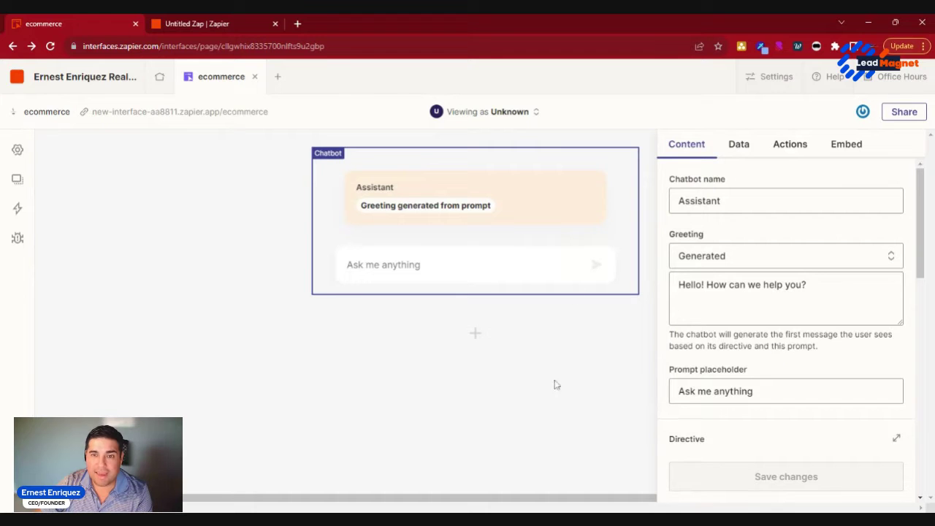
Step: Delete the Assistant chatbot component from the ecommerce page
left_click(548, 407)
mouse_move(548, 215)
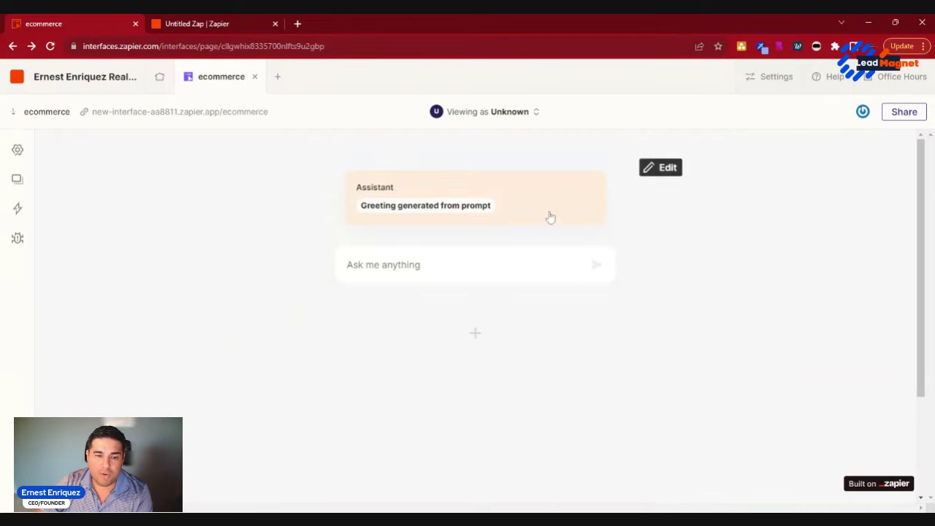
left_click(653, 170)
scroll(820, 401, "down", 10)
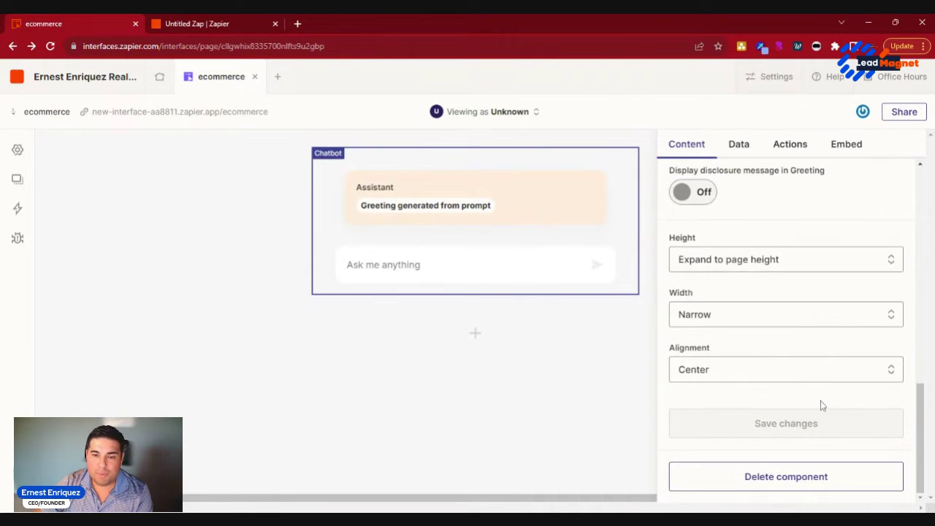
left_click(806, 485)
left_click(395, 327)
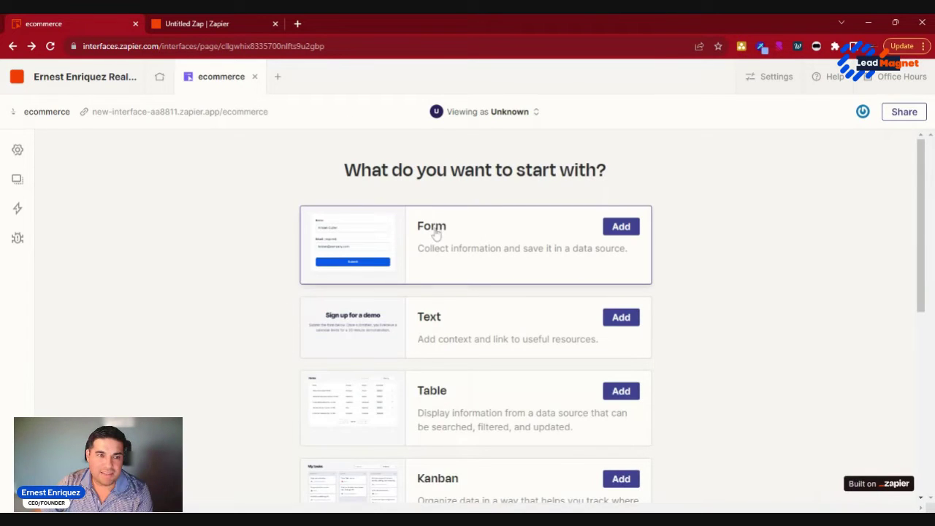
left_click_drag(345, 174, 639, 174)
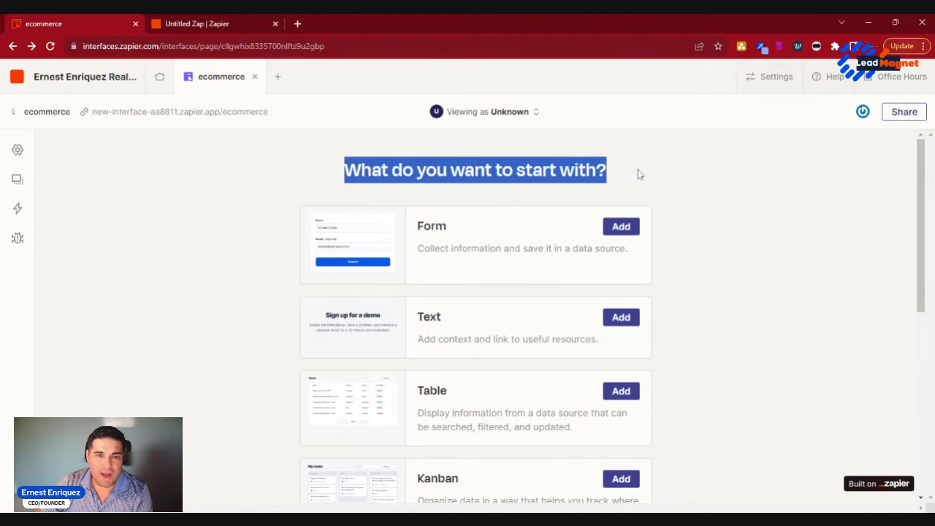
scroll(680, 197, "down", 3)
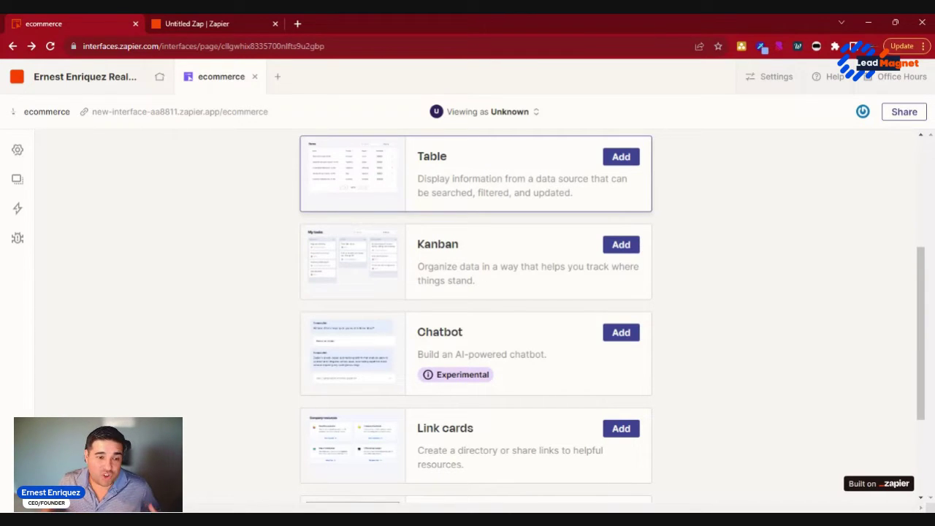
scroll(580, 298, "down", 2)
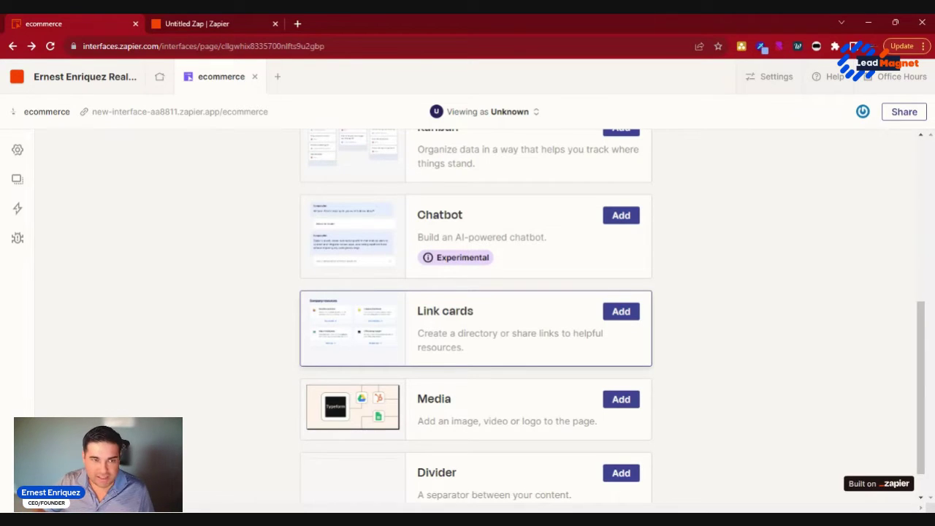
scroll(548, 329, "up", 3)
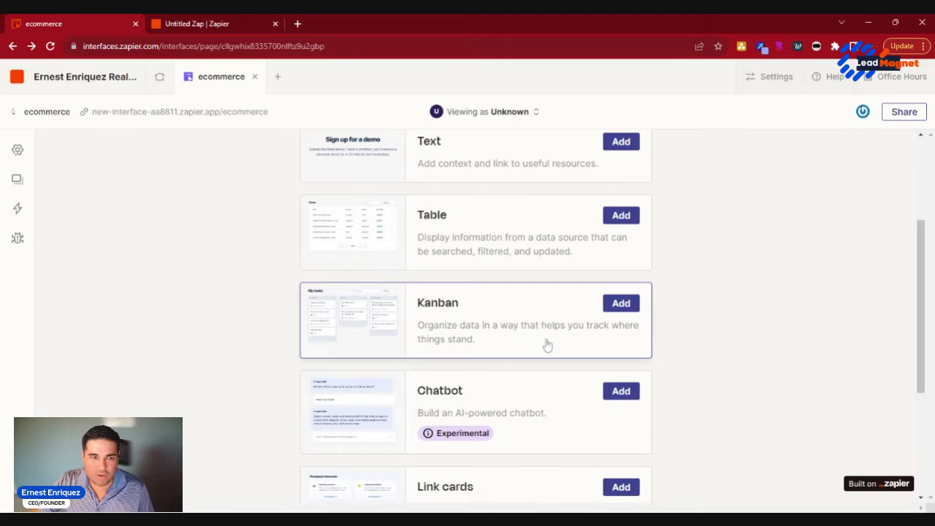
Step: Add a Kanban board without connecting data, then add another Kanban from the library
left_click(621, 303)
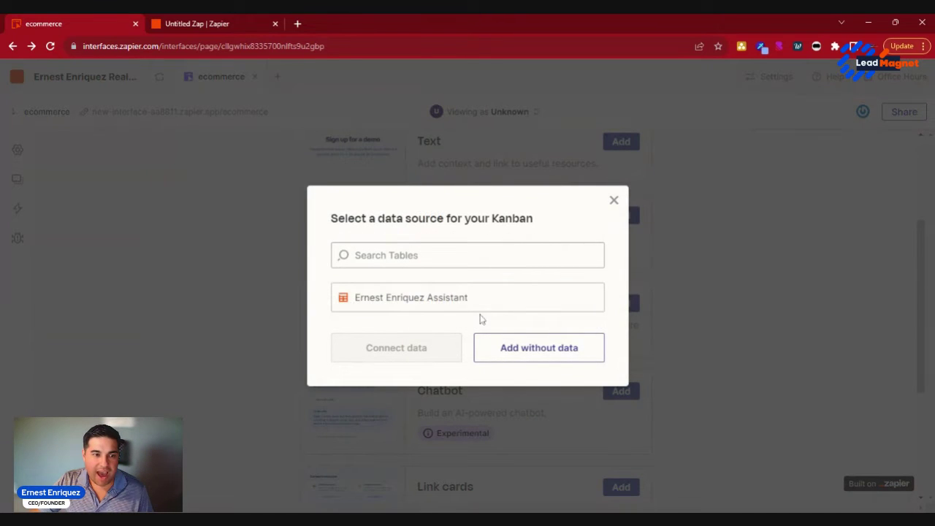
left_click(534, 350)
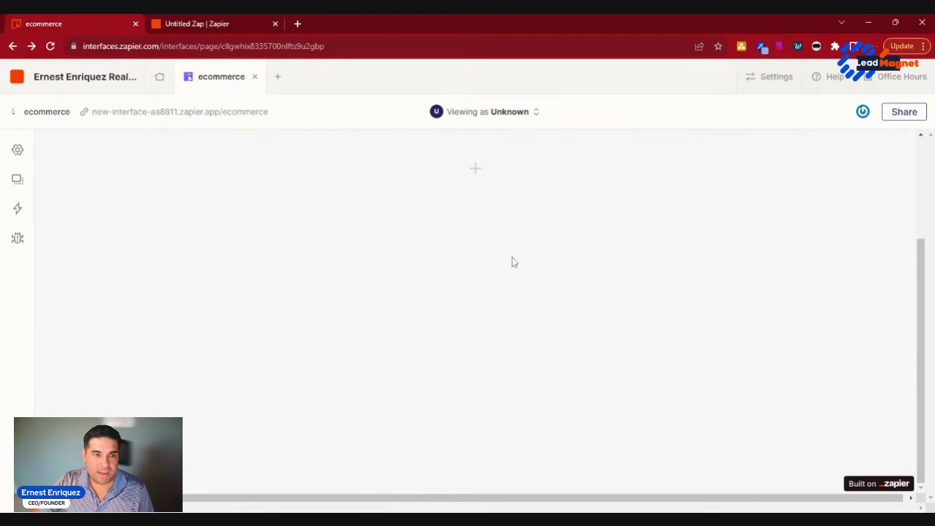
left_click(486, 176)
scroll(226, 292, "down", 5)
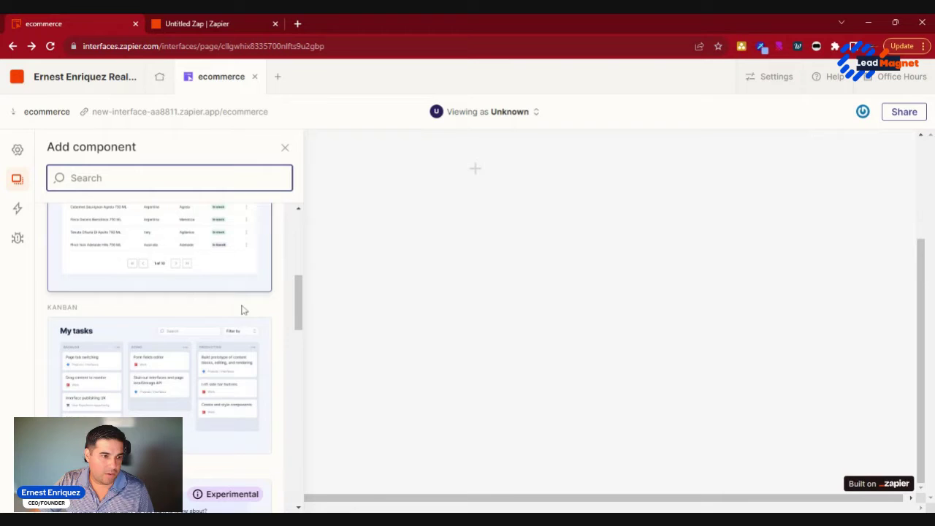
scroll(227, 391, "down", 3)
scroll(194, 302, "up", 1)
left_click(195, 302)
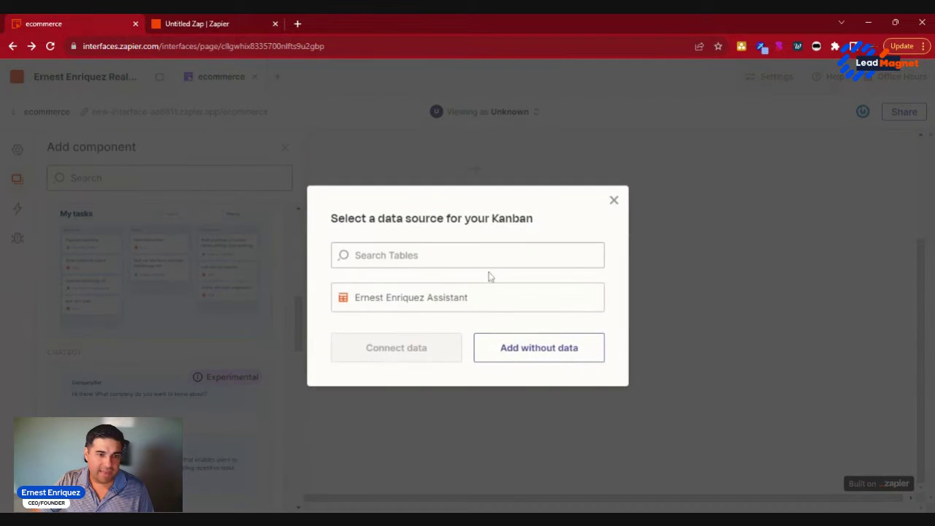
Step: Try the assistant table as the Kanban's data source, then close the dialog and place the board
left_click(478, 297)
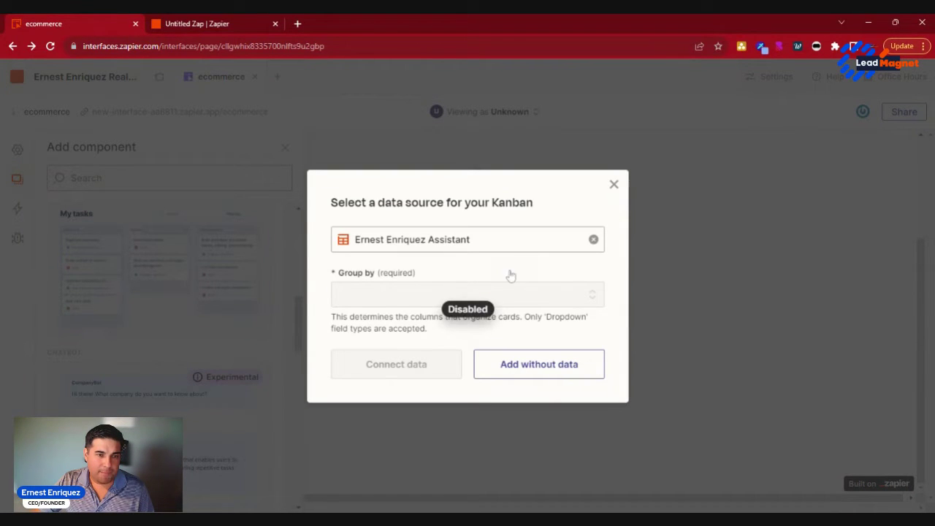
left_click(594, 241)
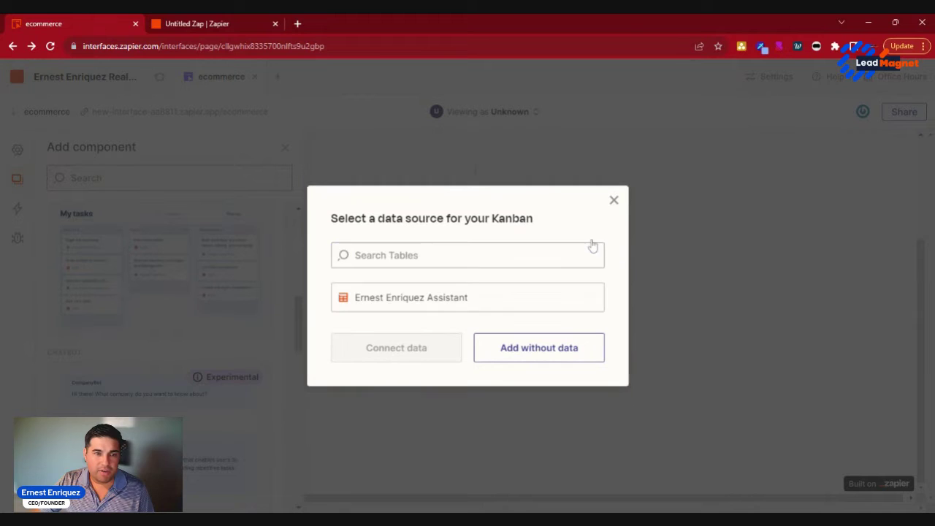
left_click(434, 296)
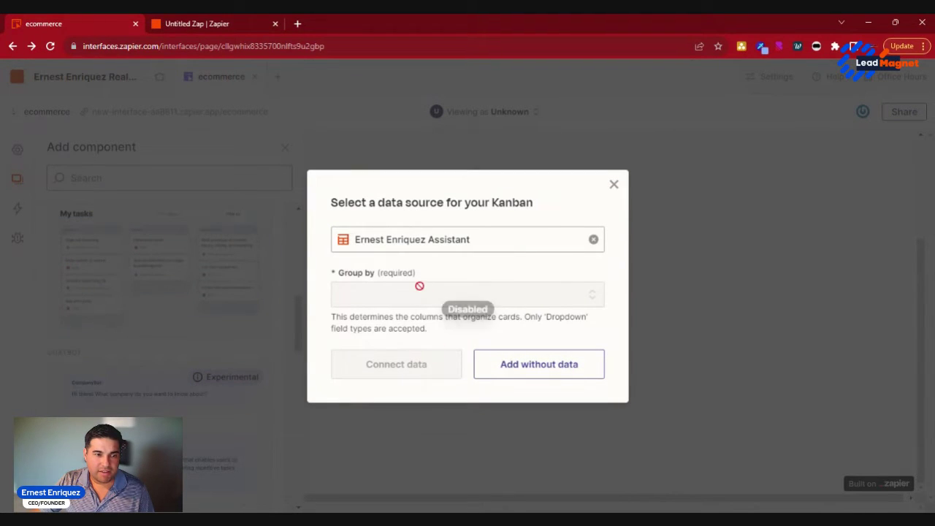
left_click(593, 245)
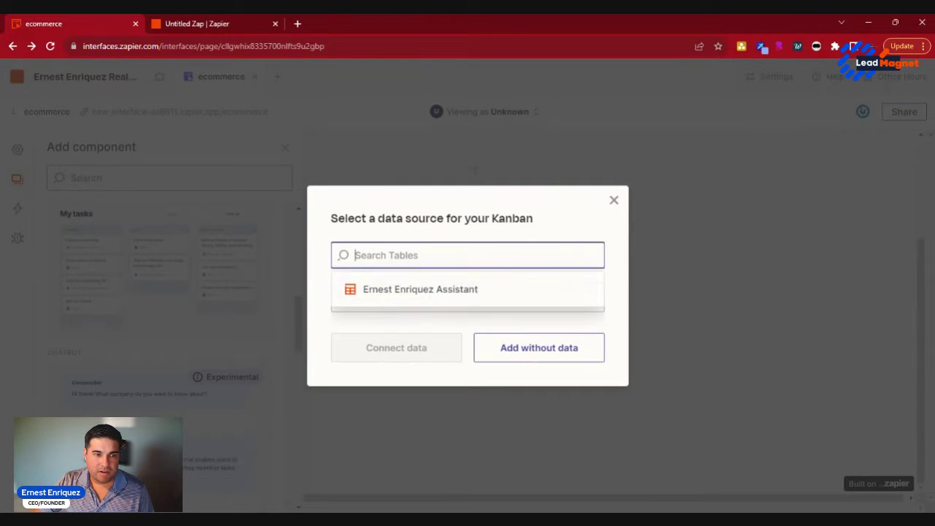
left_click(452, 289)
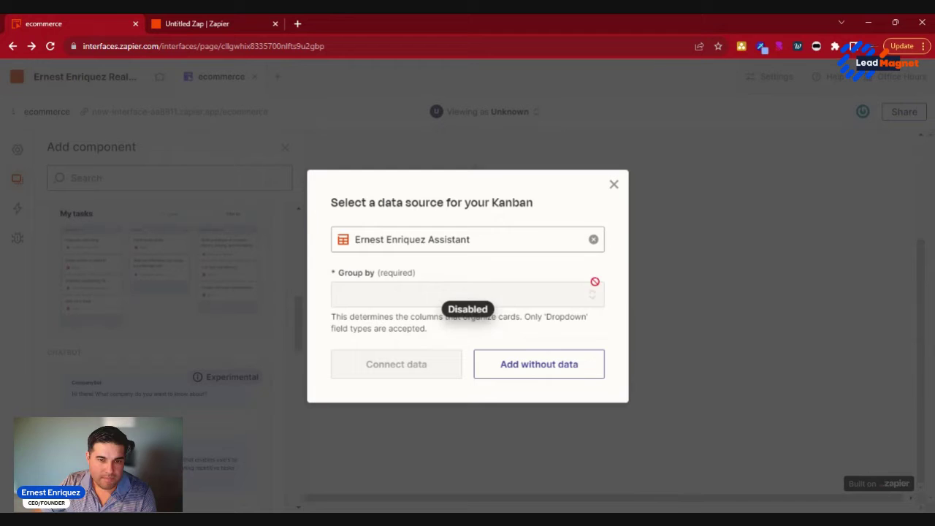
left_click(614, 185)
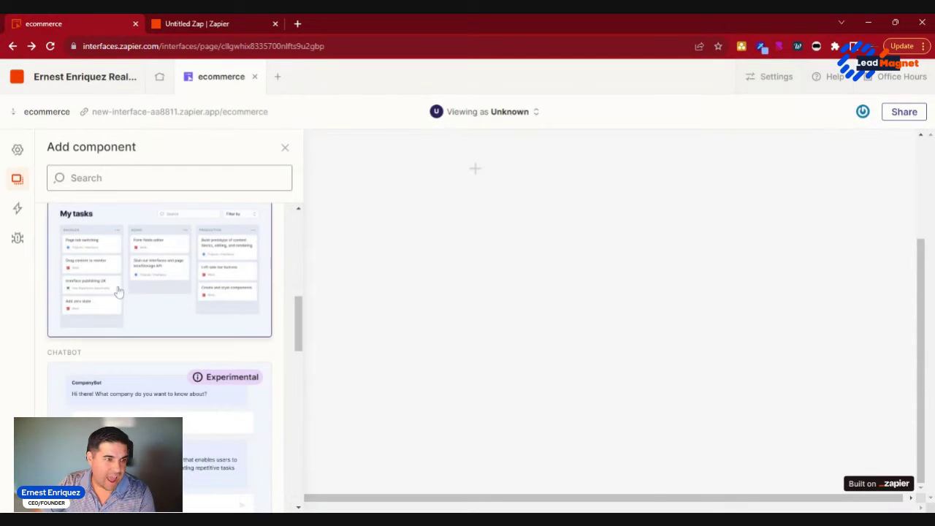
left_click_drag(142, 288, 497, 218)
Step: Add the Kanban without data and add a Link cards block below it
left_click(538, 349)
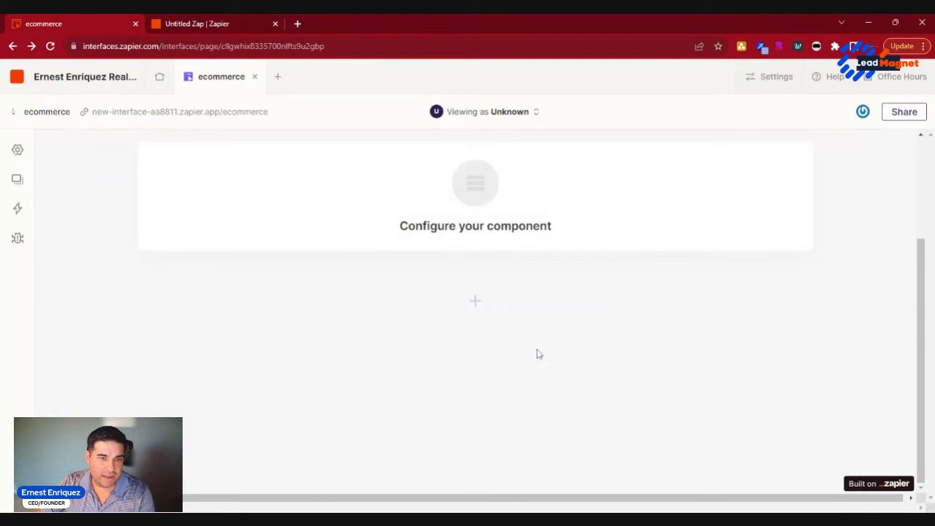
left_click(476, 307)
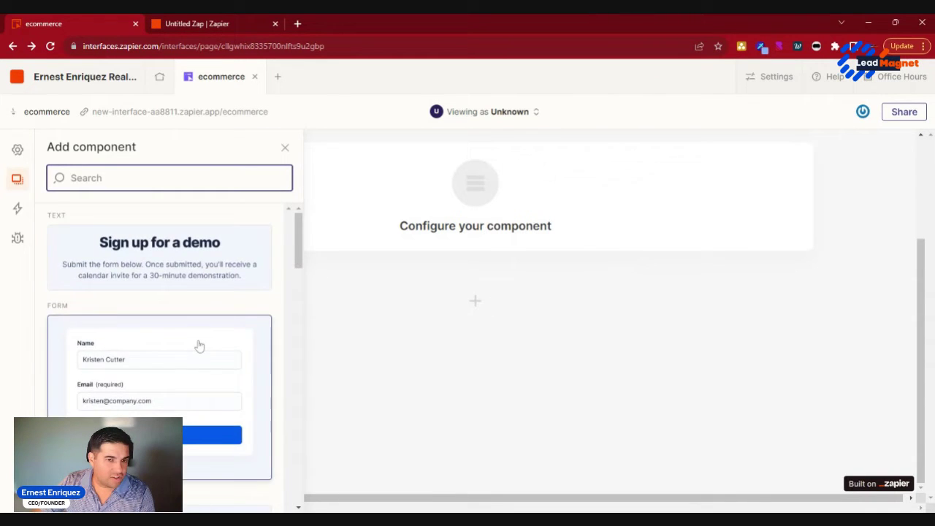
scroll(197, 344, "down", 5)
scroll(197, 344, "down", 8)
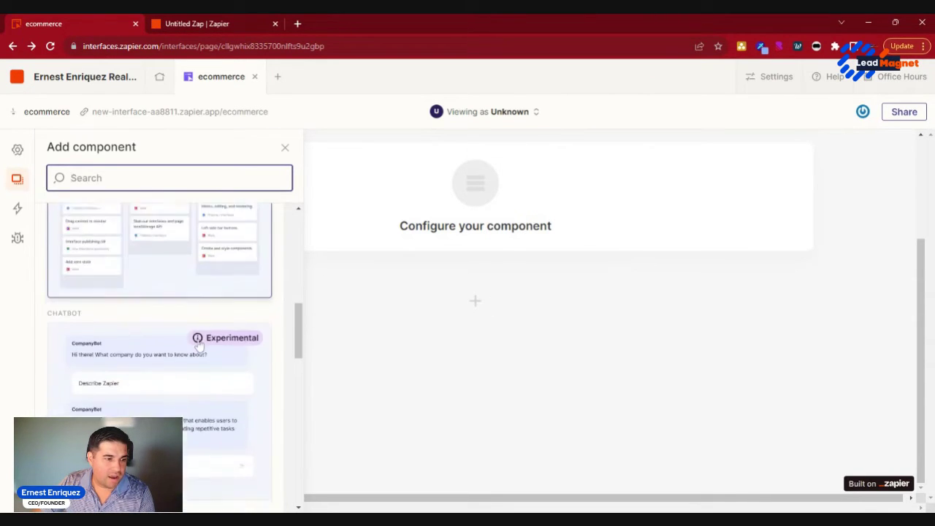
scroll(198, 344, "up", 3)
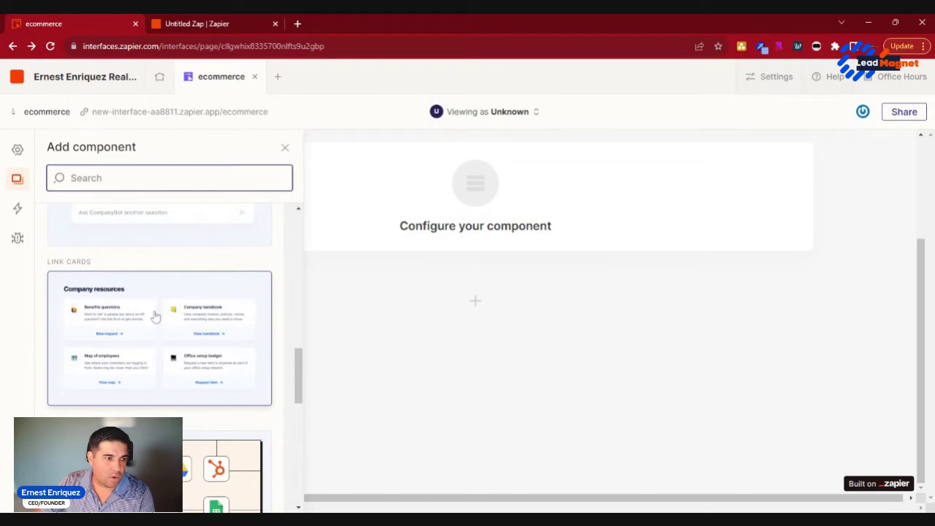
left_click(163, 325)
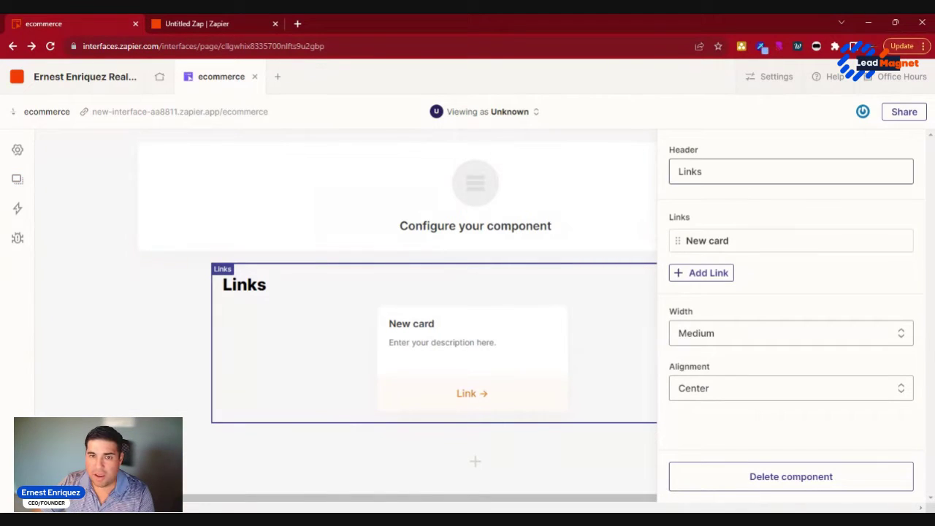
Step: Retitle the links block header to 'Useful Links'
double_click(694, 171)
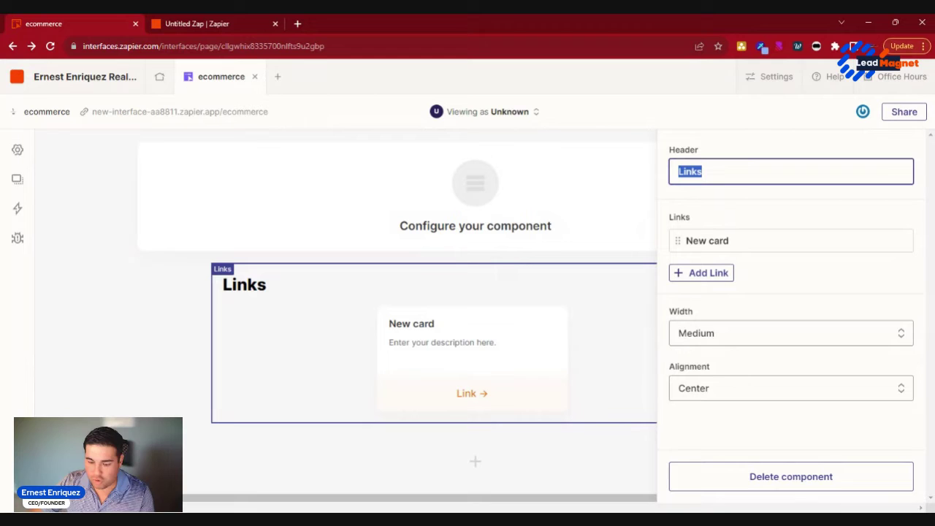
type("use")
key("BackSpace")
key("BackSpace")
key("BackSpace")
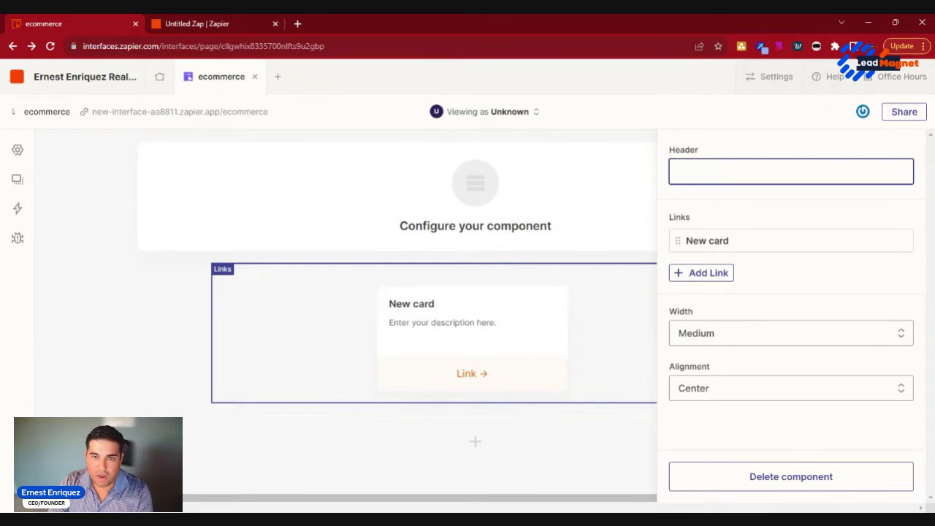
type("Use F")
key("BackSpace")
key("BackSpace")
type("ful ")
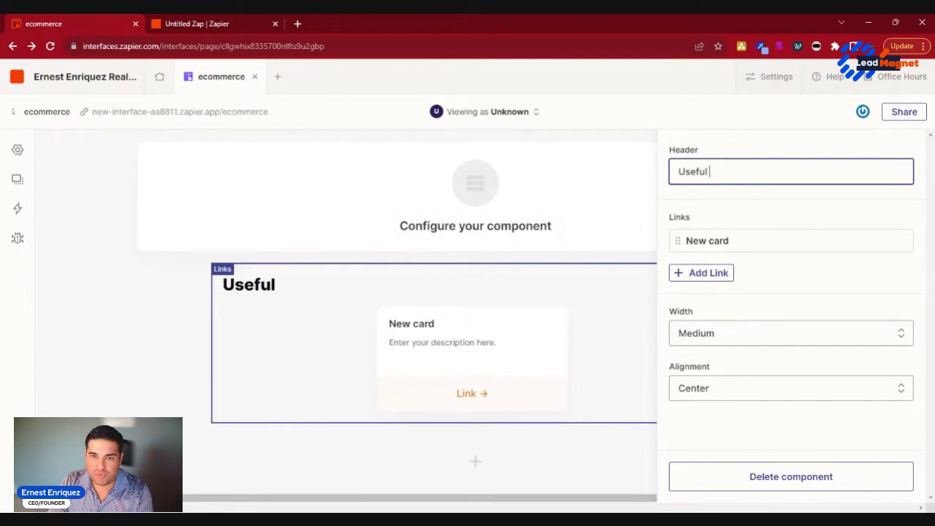
type("Links")
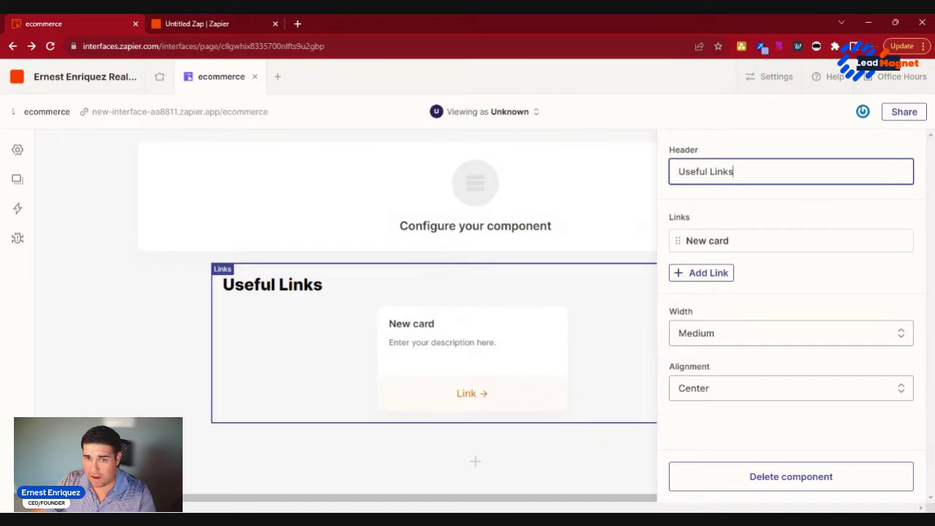
Step: Set the first card's title to JIRA, description Specifications and link text 'Go to Jira'
left_click(716, 240)
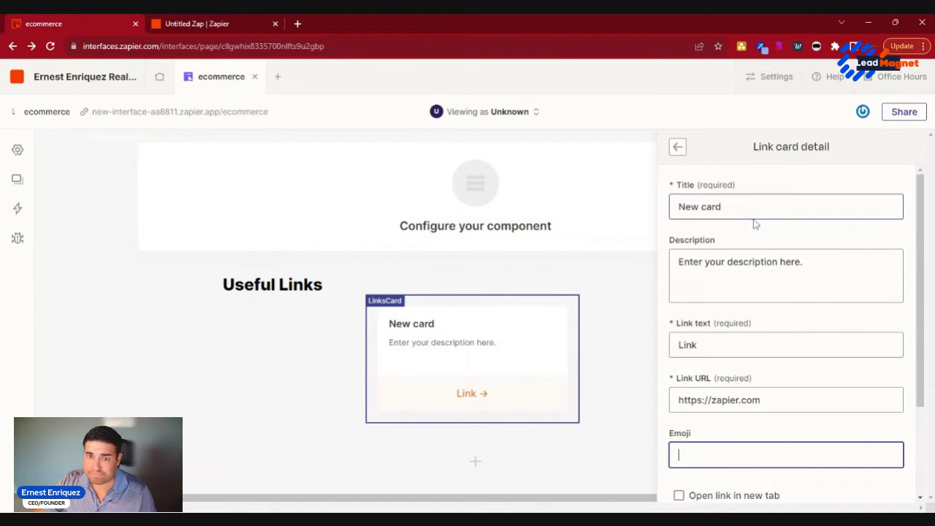
triple_click(754, 206)
type("JIRA")
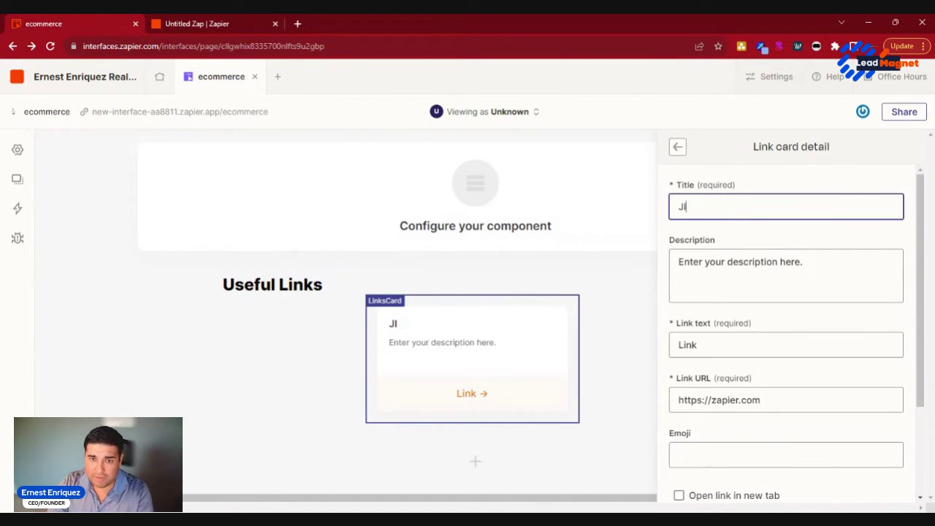
left_click(690, 261)
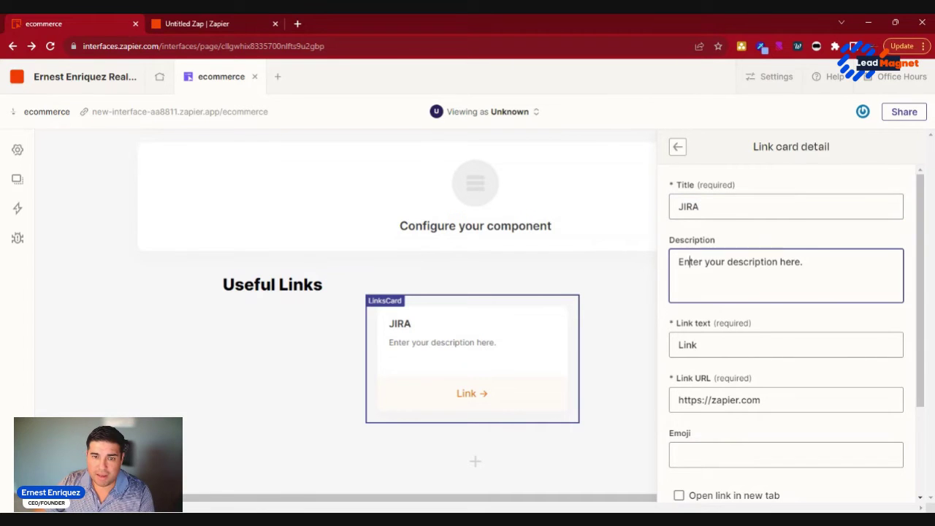
triple_click(691, 262)
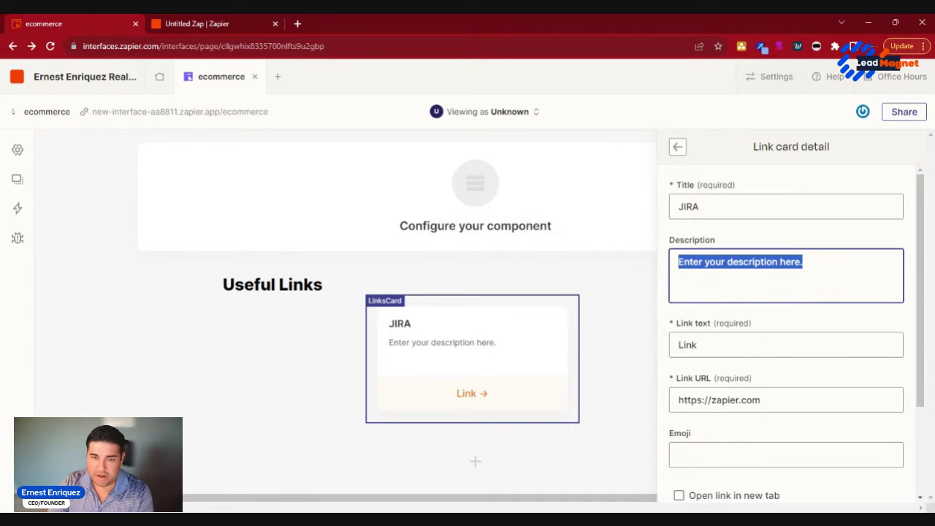
type("Specifica")
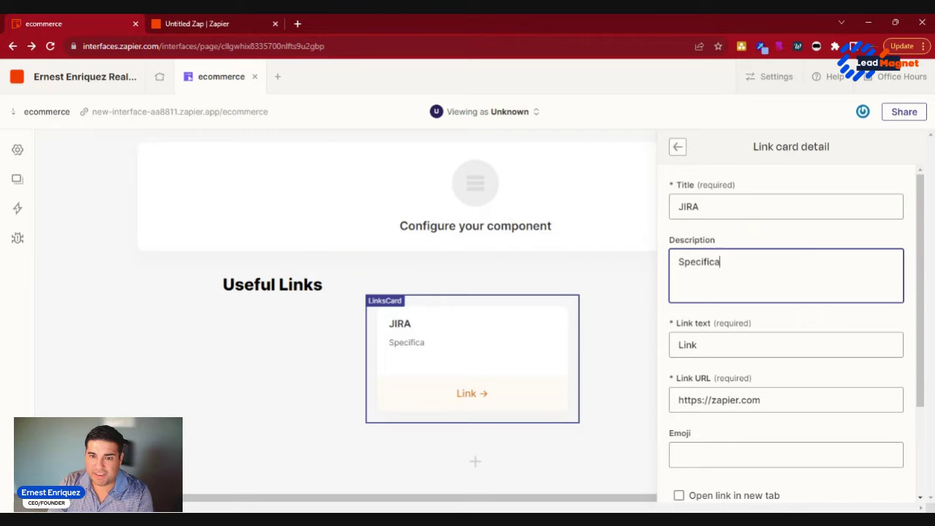
type("tions")
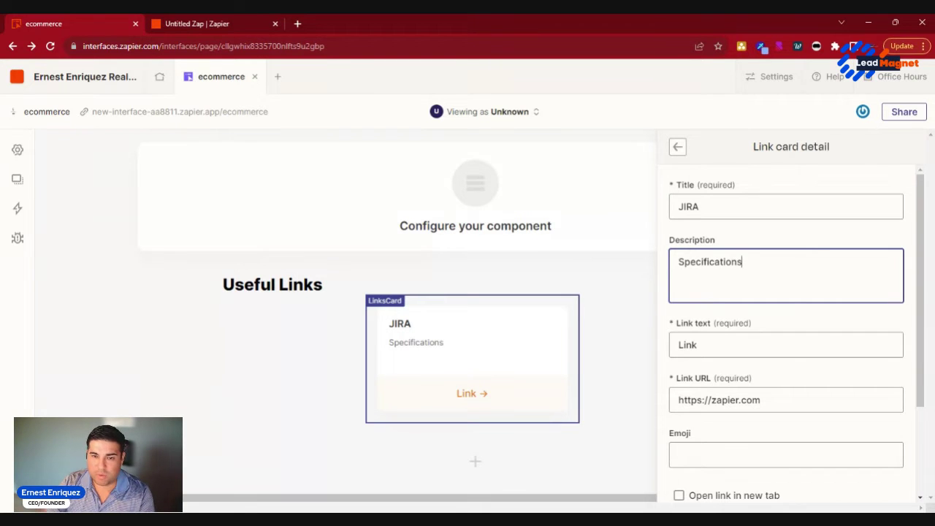
scroll(804, 324, "down", 2)
triple_click(691, 228)
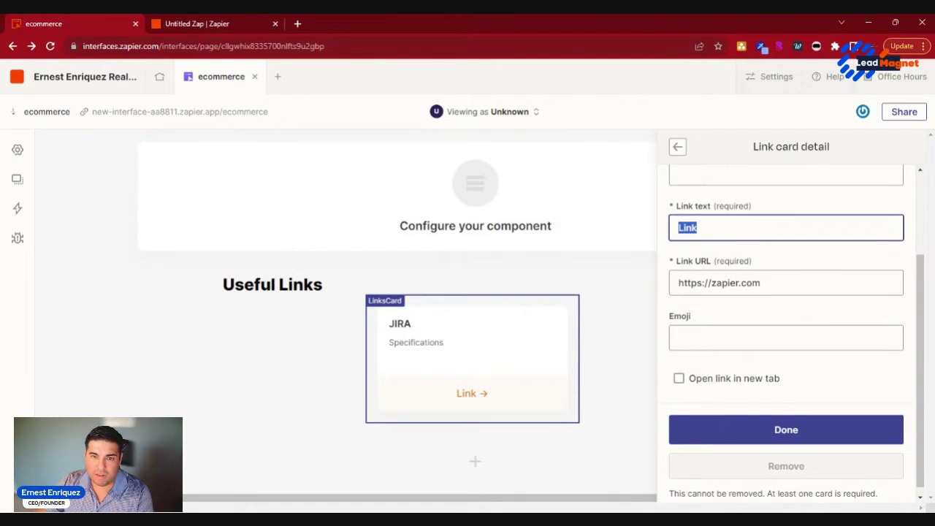
type("Go to")
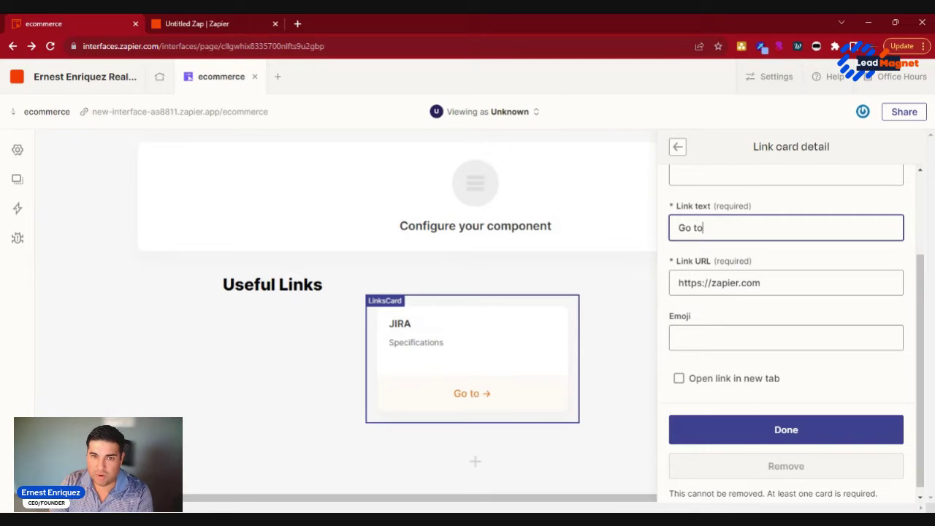
type(" Jira")
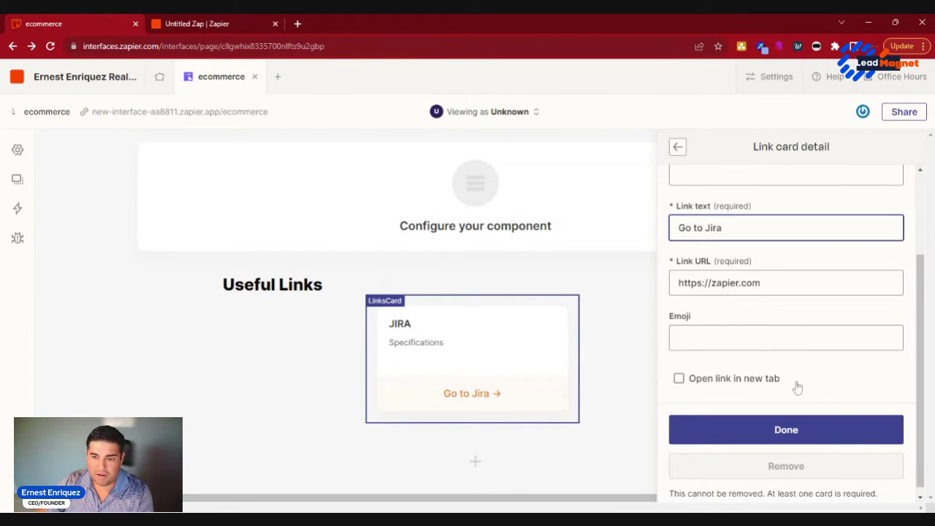
Step: Give the JIRA card a calendar emoji, found by searching 'cale'
left_click(727, 337)
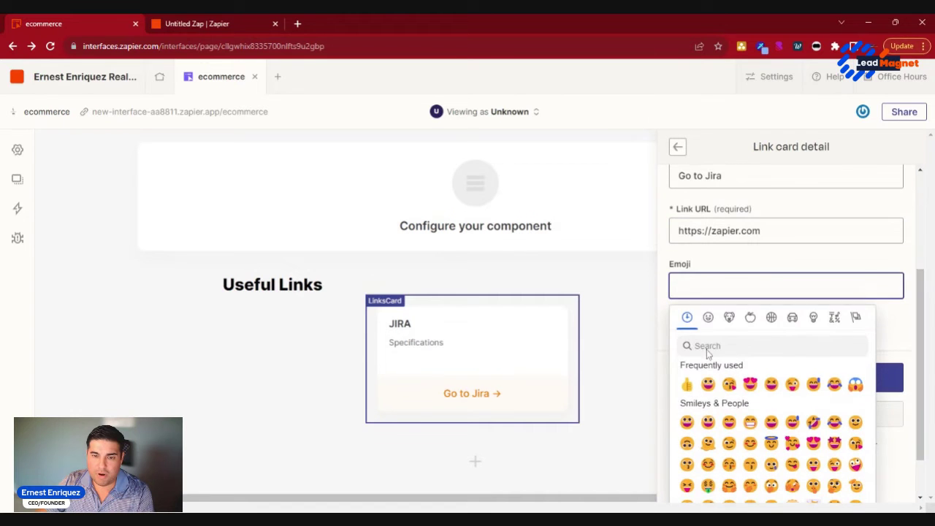
left_click(708, 377)
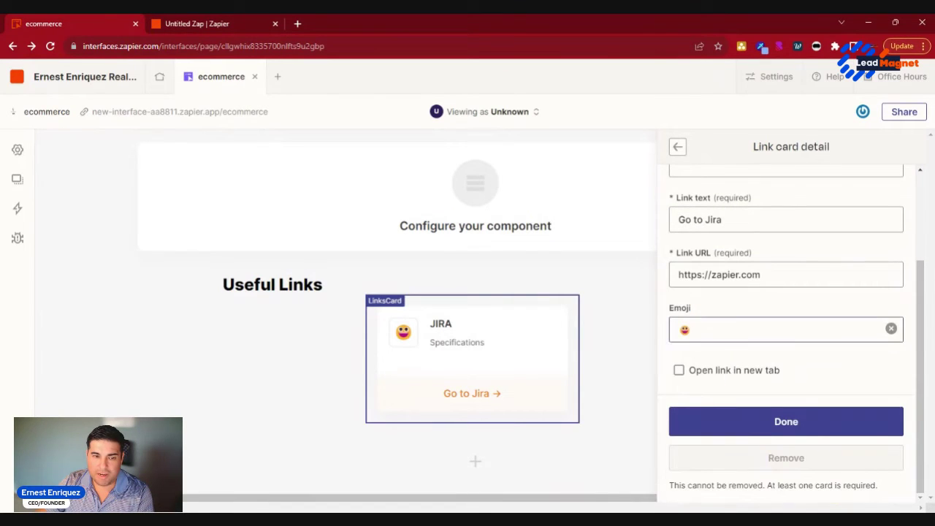
left_click(691, 329)
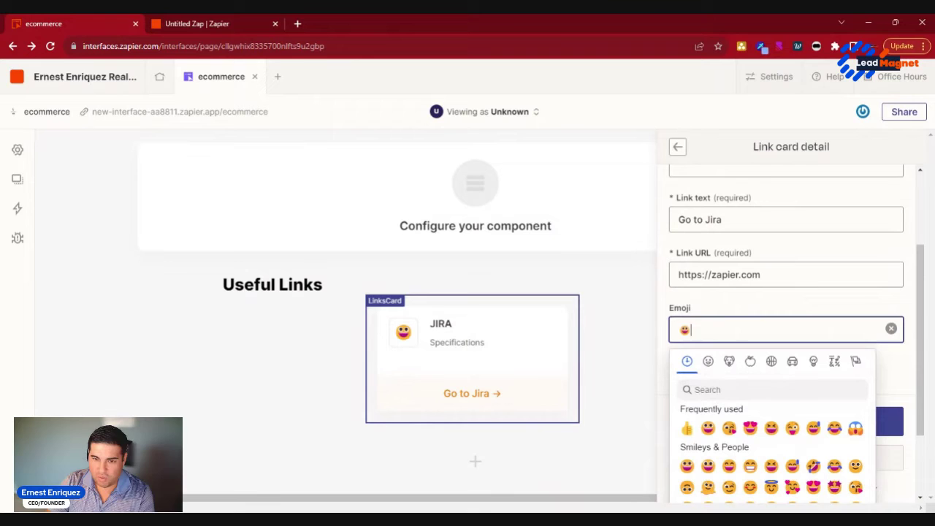
left_click(730, 389)
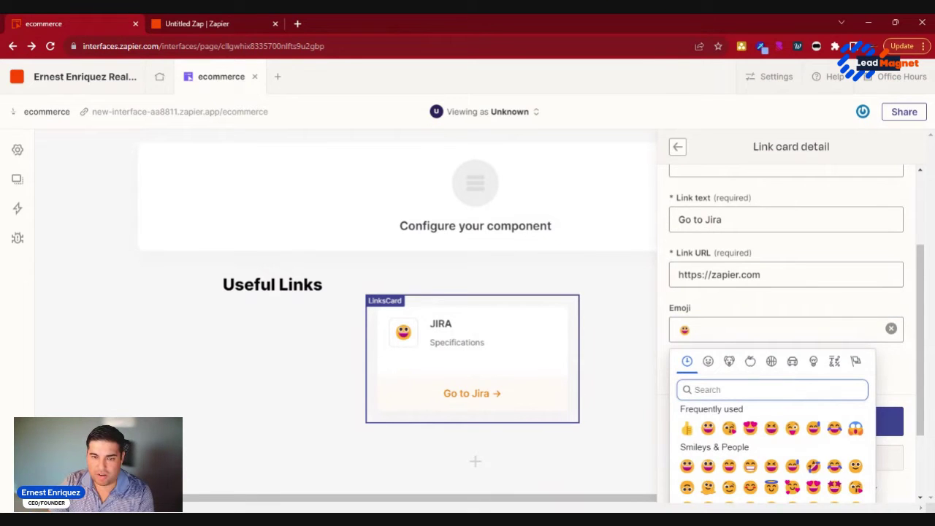
type("prod")
key("BackSpace")
type("j")
key("BackSpace")
key("BackSpace")
key("BackSpace")
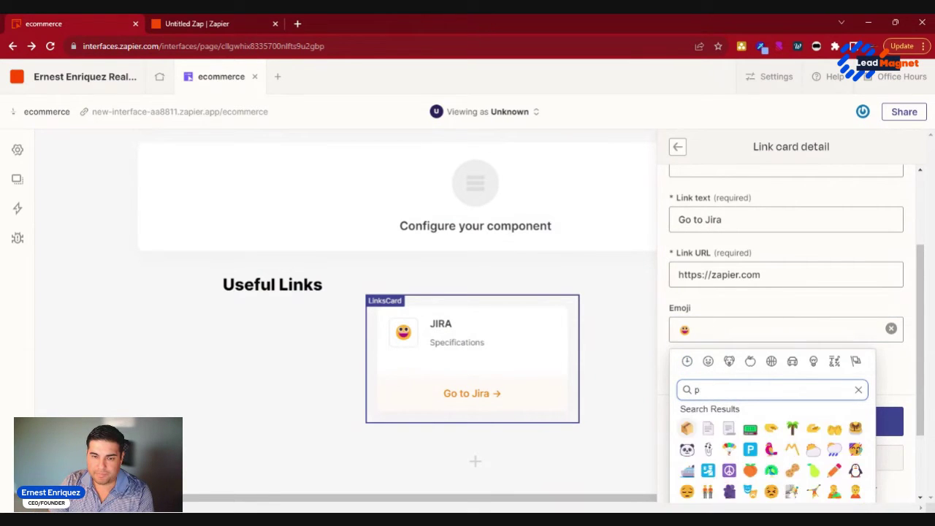
key("BackSpace")
type("board")
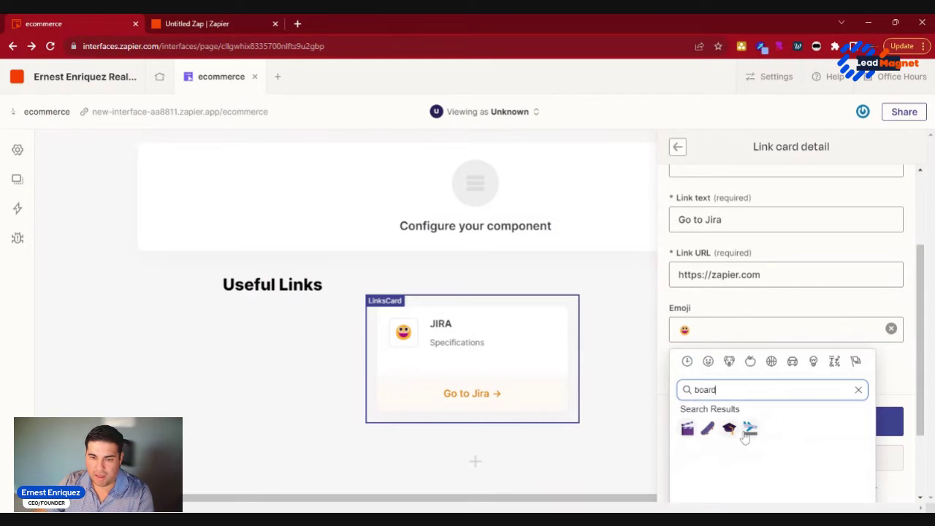
double_click(705, 389)
type("tas")
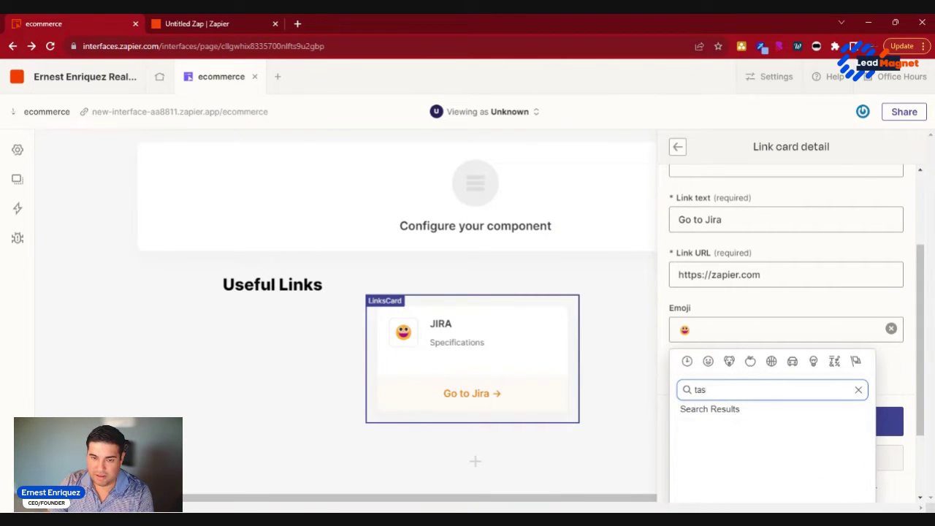
key("BackSpace")
key("BackSpace")
key("BackSpace")
type("calend")
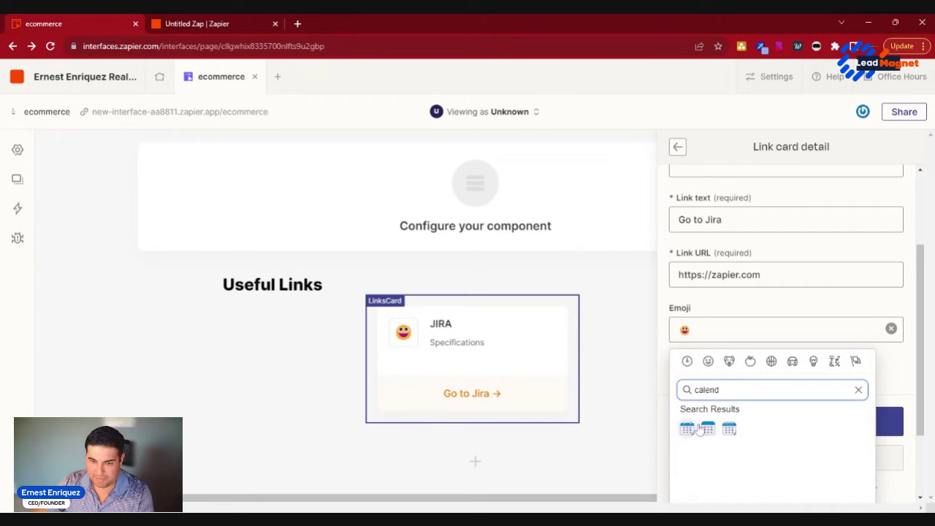
left_click(699, 430)
Step: Make the JIRA card's link open in a new tab
left_click(612, 368)
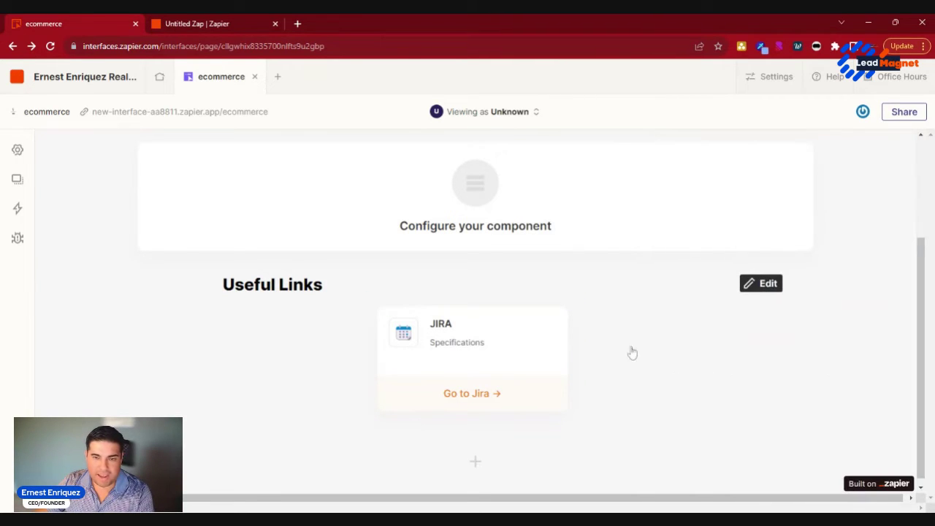
left_click(519, 354)
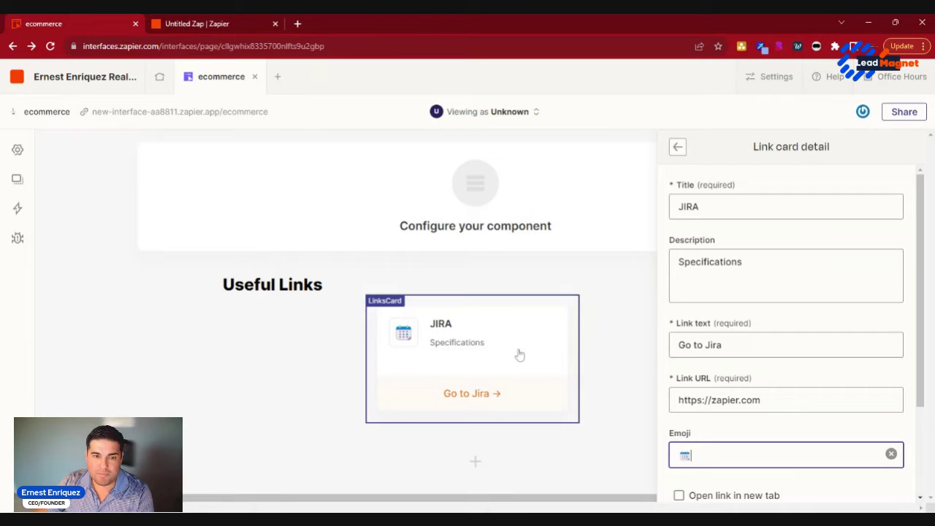
scroll(767, 377, "down", 3)
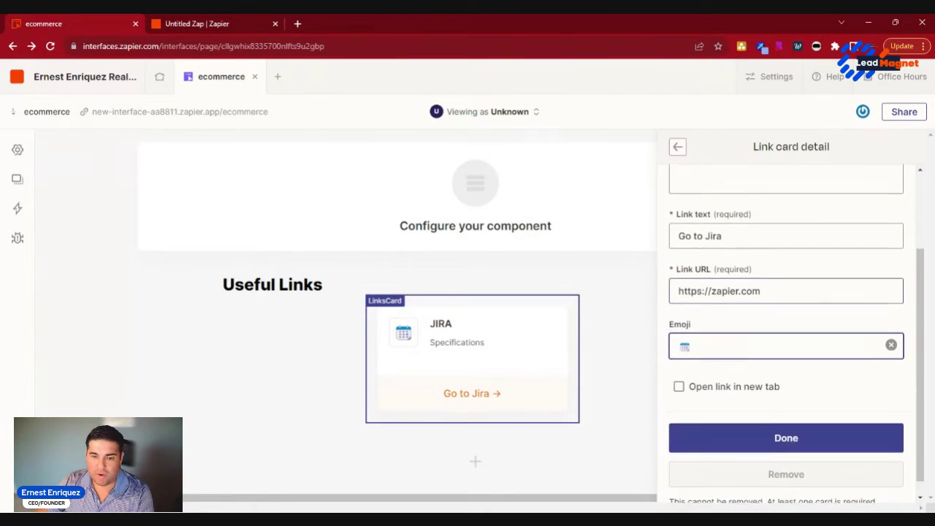
left_click(680, 371)
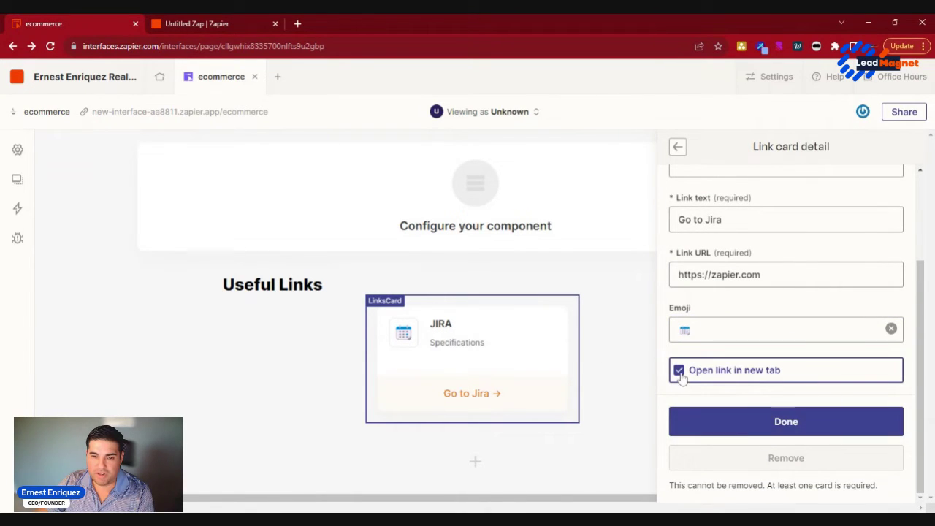
Step: Finish the JIRA card and add a Confluence card described 'Support Documentation'
left_click(806, 428)
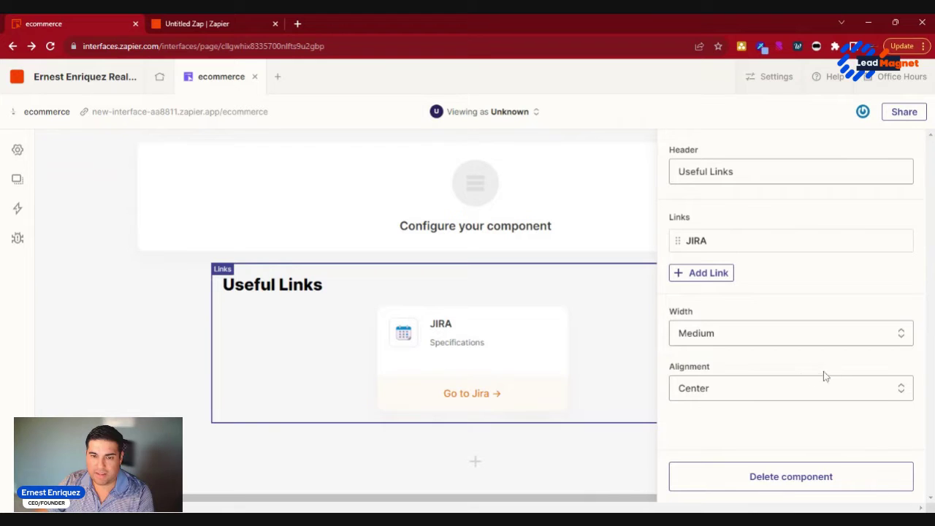
left_click(705, 272)
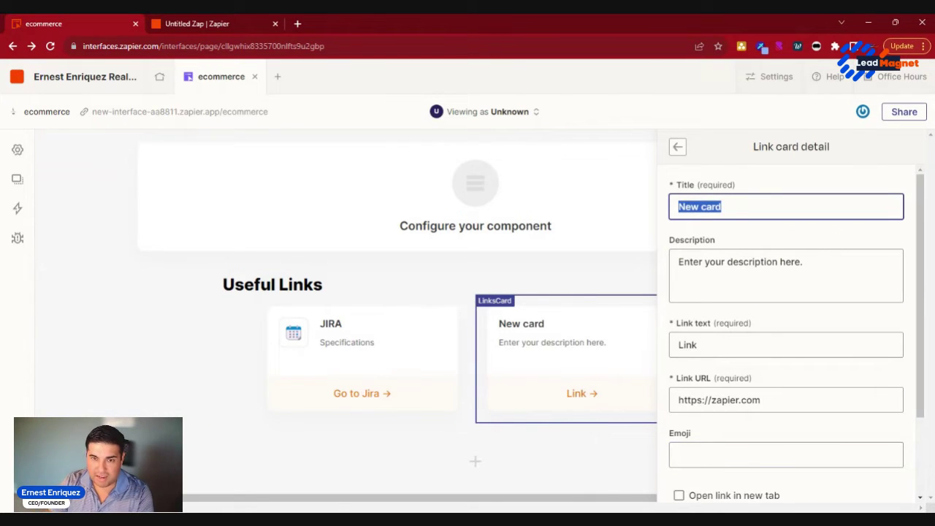
type("Confluence")
key("Tab")
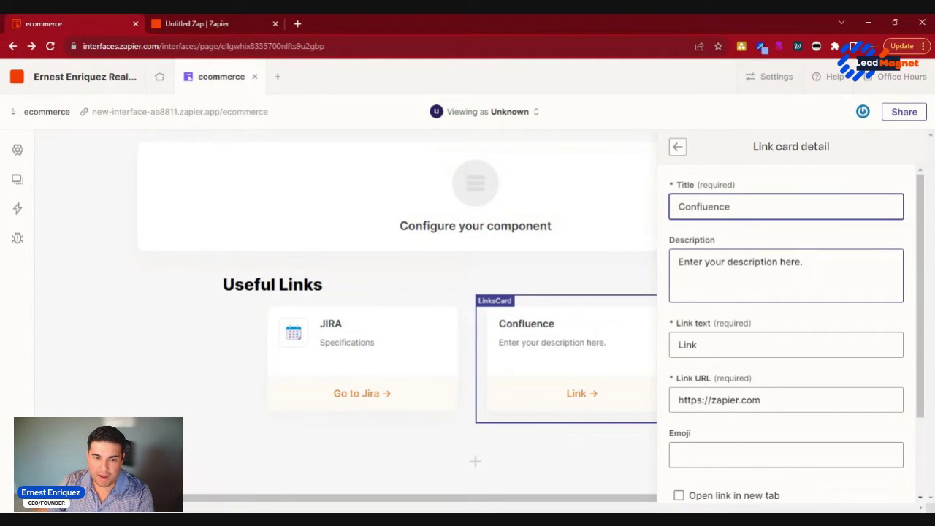
key("BackSpace")
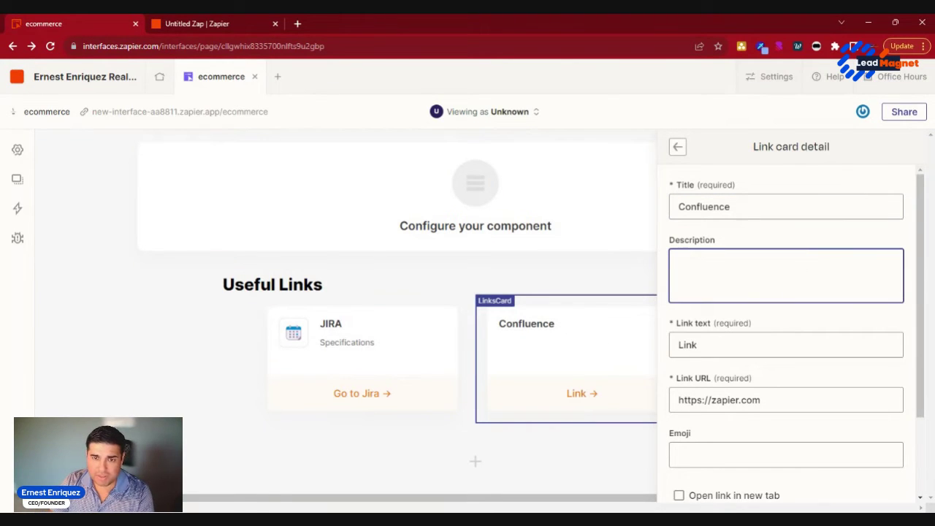
type("Support Documentation")
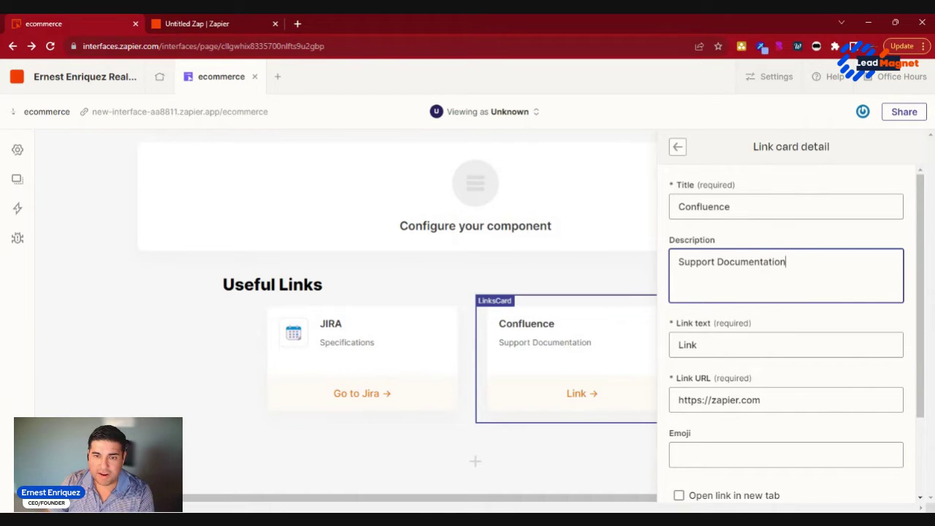
Step: Set the Confluence card's link text to 'Go to Confluence' and finish the card
scroll(850, 313, "down", 2)
key("Tab")
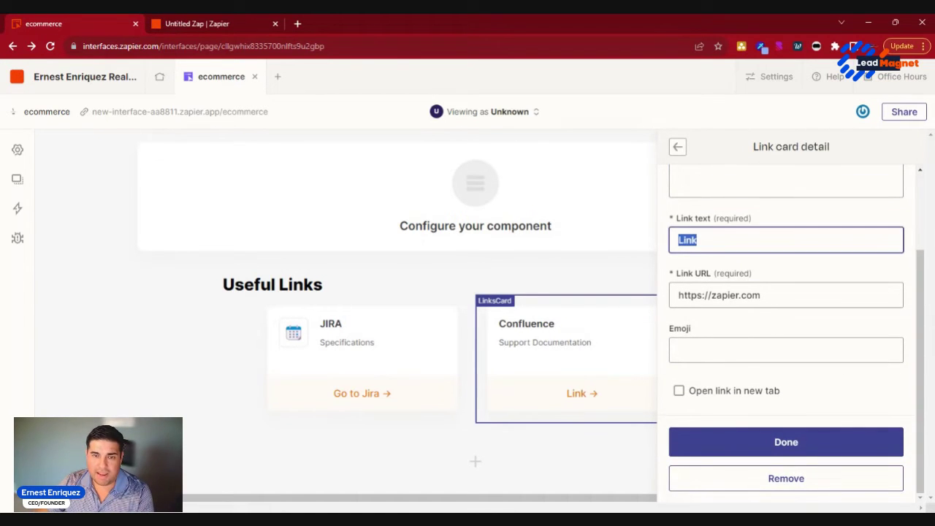
type("Go To")
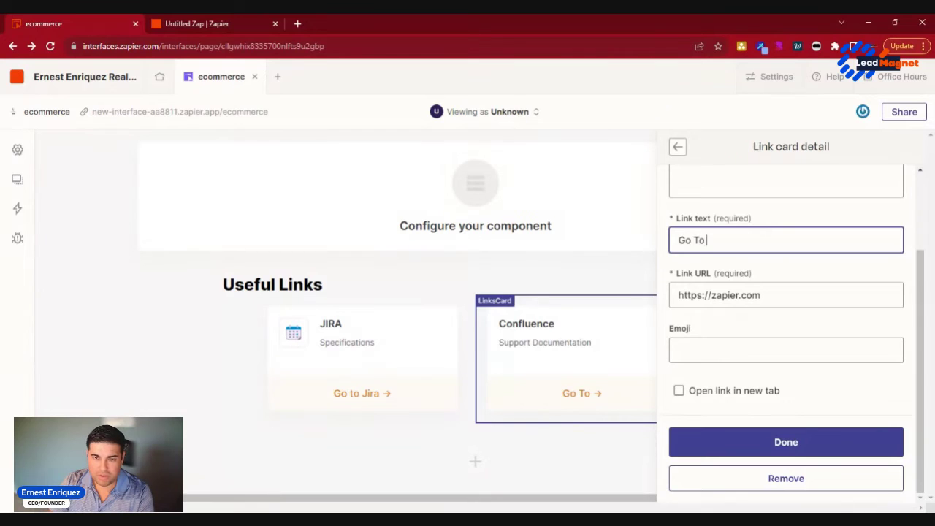
key("BackSpace")
key("BackSpace")
type("to Confluence")
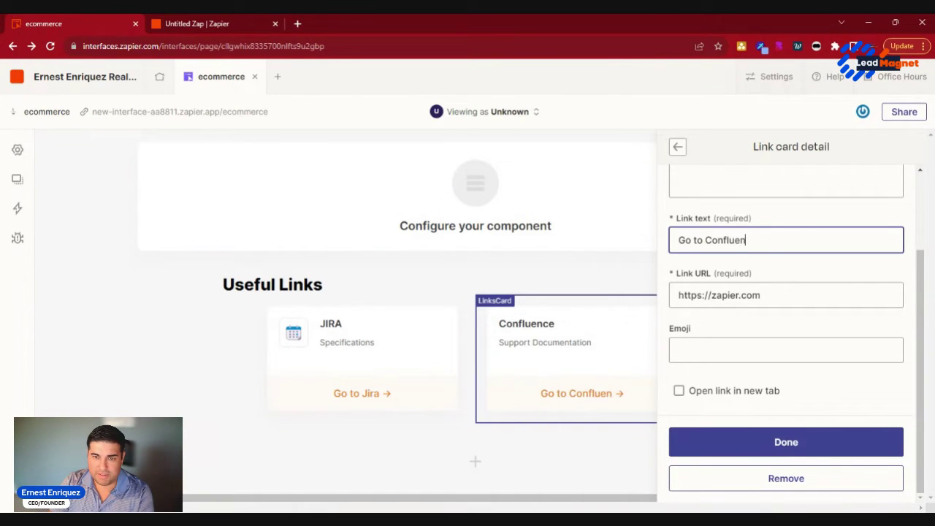
left_click(780, 454)
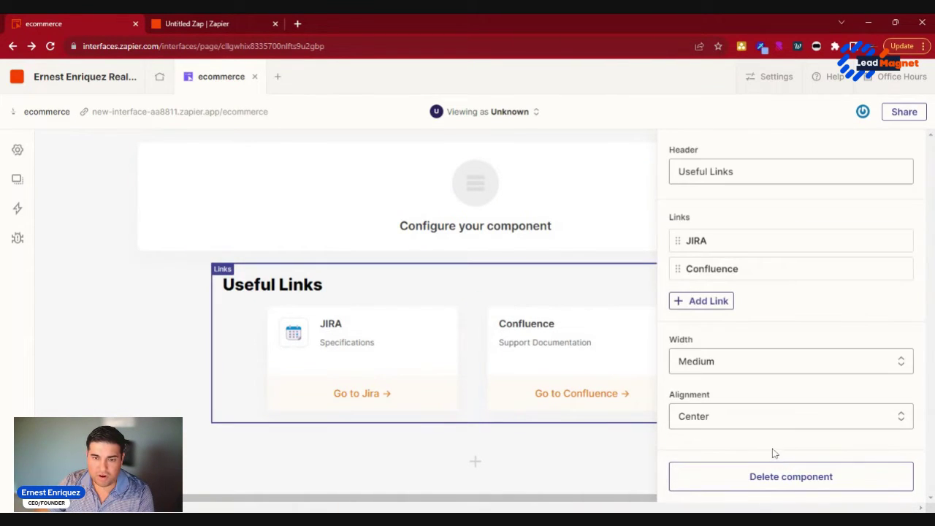
Step: Add a third link card titled Miro with description Wireframe
left_click(701, 301)
left_click(730, 207)
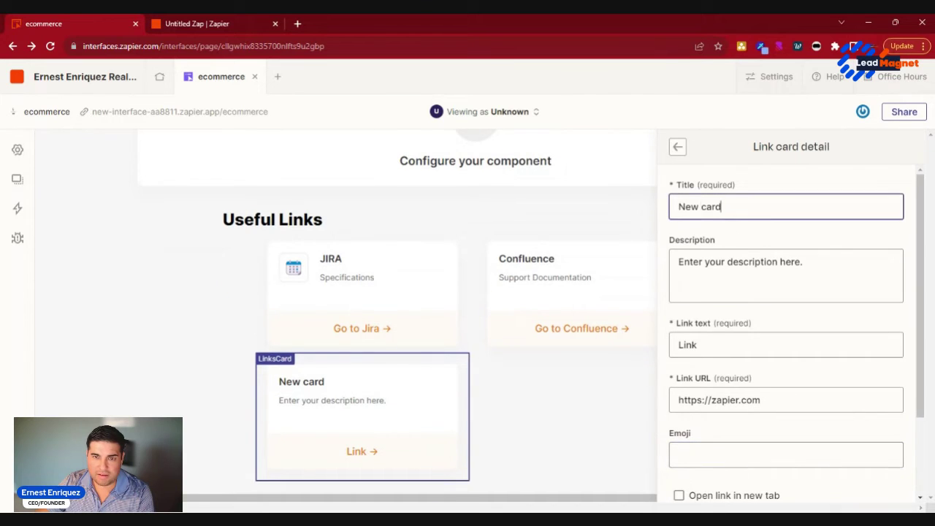
key("ctrl+a")
type("M")
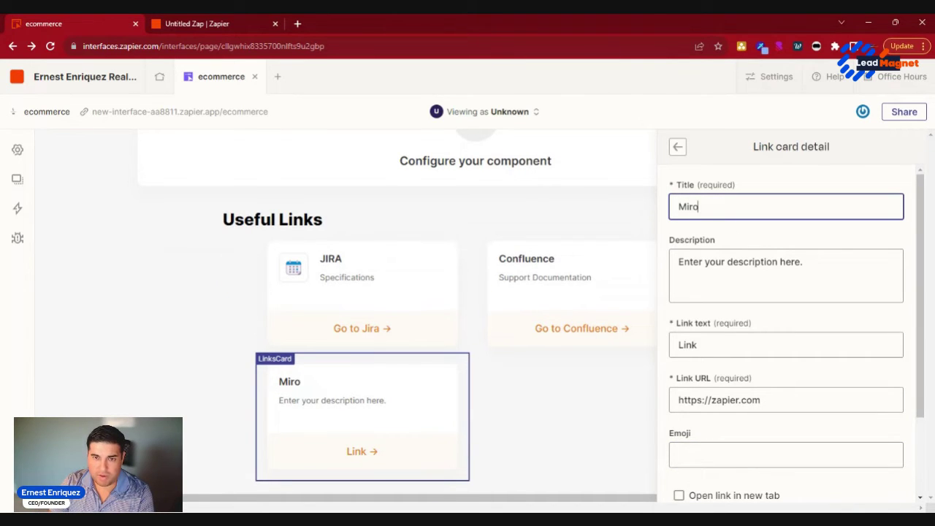
left_click(679, 261)
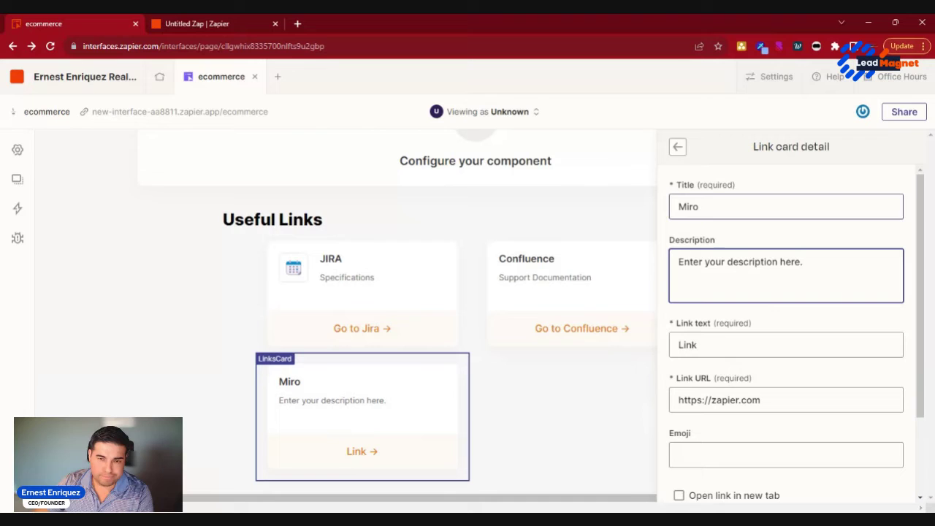
triple_click(716, 261)
type("Wireframe")
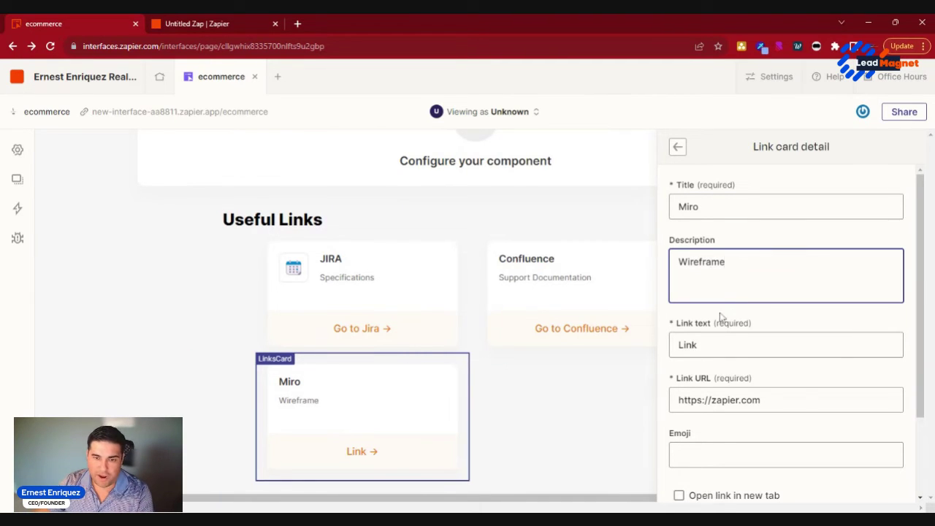
Step: Set the Miro card's link text to 'Go To Mrio', finish it, and add a fourth card
left_click(714, 343)
double_click(714, 343)
type("Go")
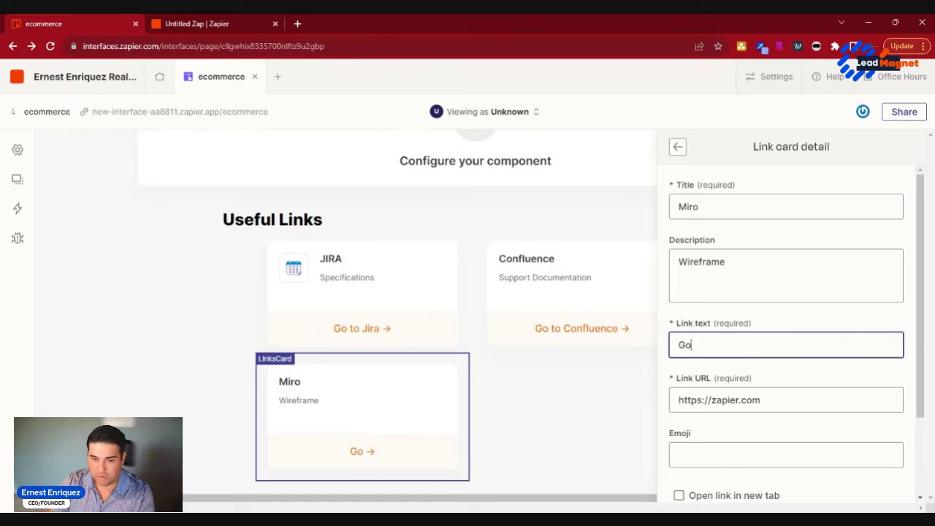
type(" To Mrio")
scroll(831, 386, "down", 2)
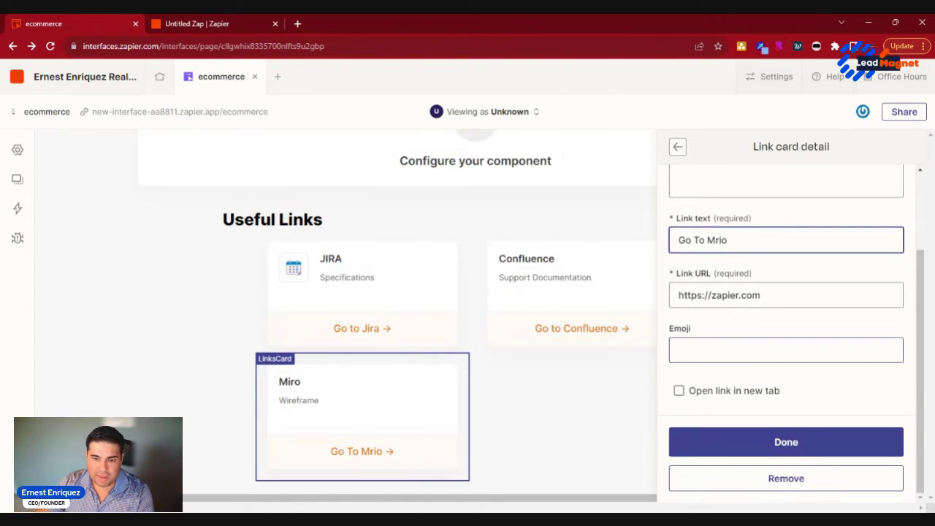
left_click(802, 443)
left_click(714, 336)
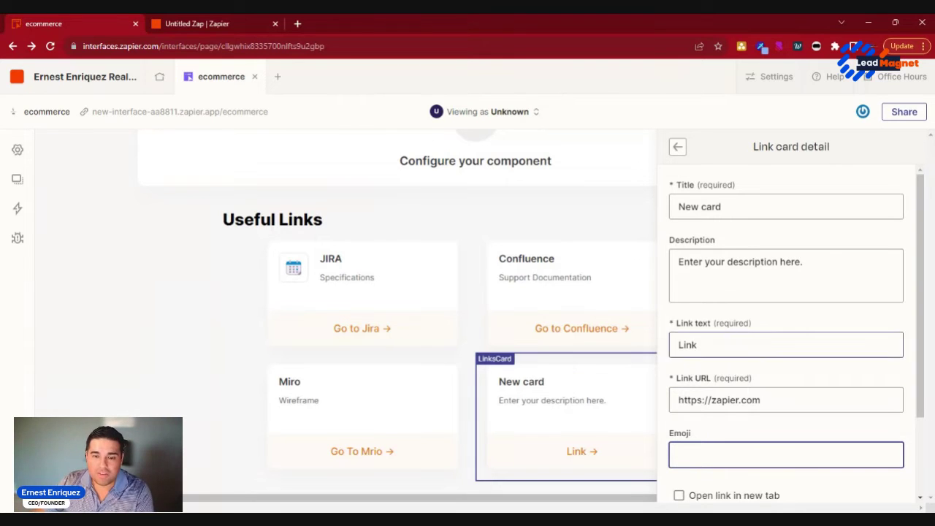
Step: Finish the placeholder card and set the Useful Links width to Full
scroll(762, 376, "down", 3)
left_click(799, 443)
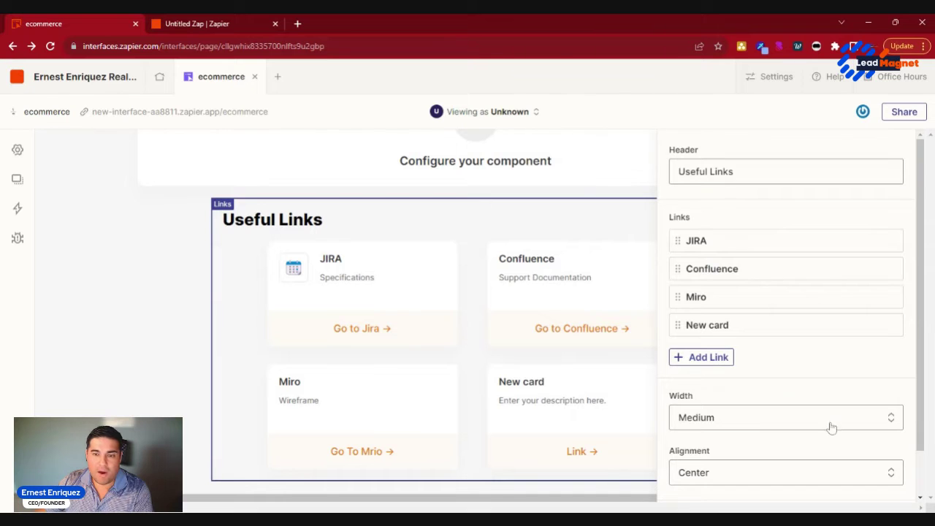
scroll(847, 365, "down", 2)
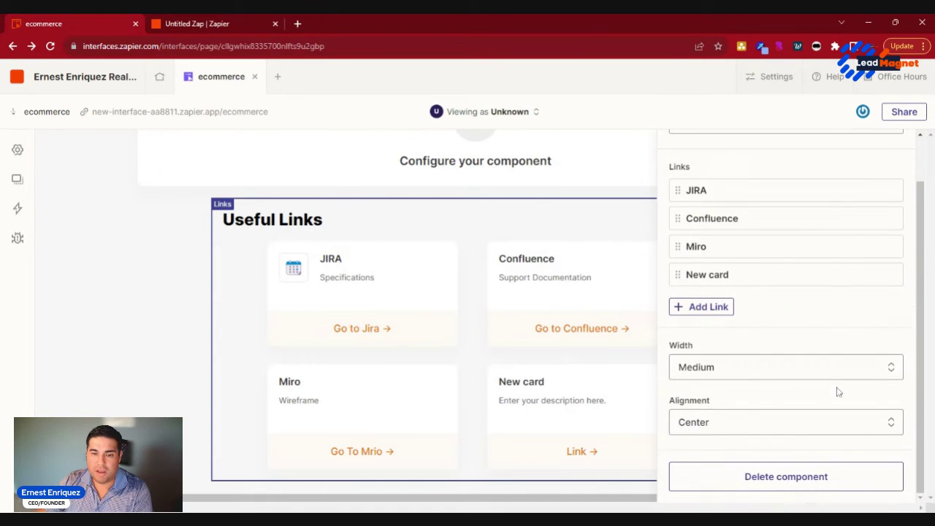
left_click(838, 365)
left_click(780, 469)
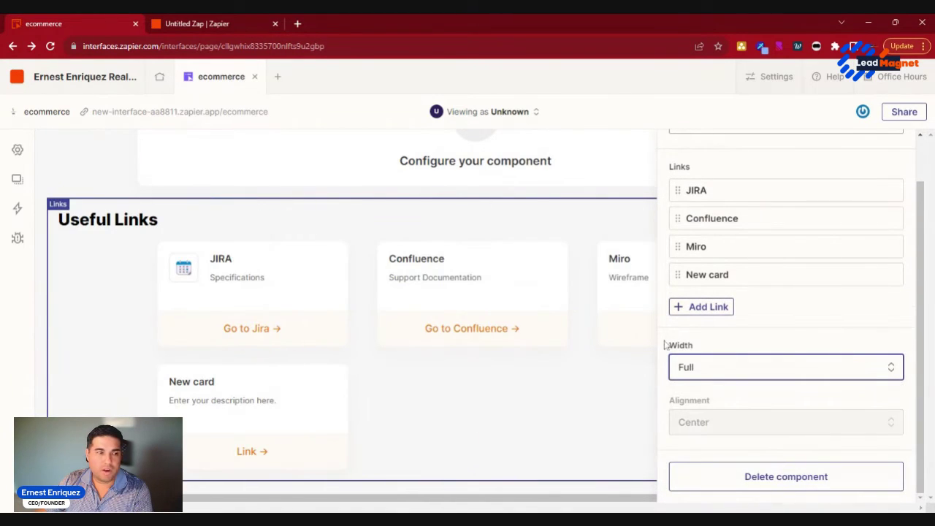
scroll(839, 296, "up", 2)
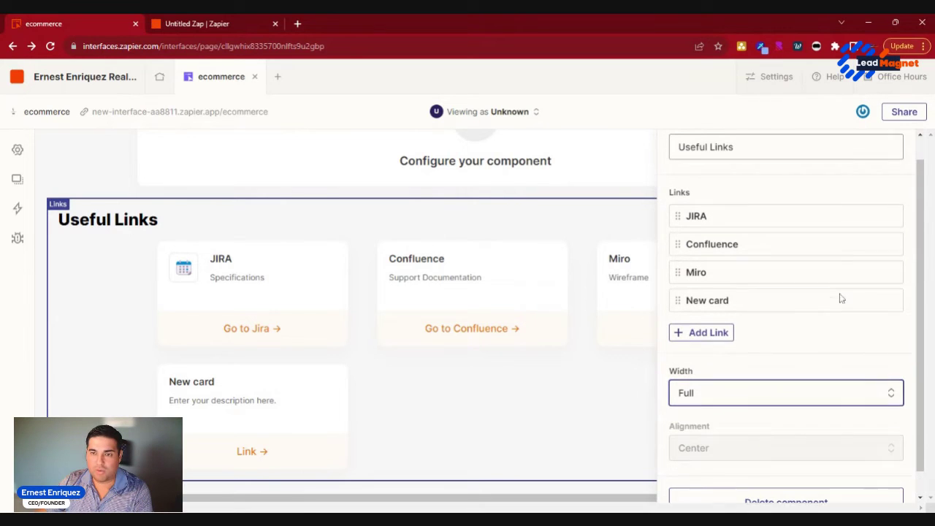
left_click(599, 444)
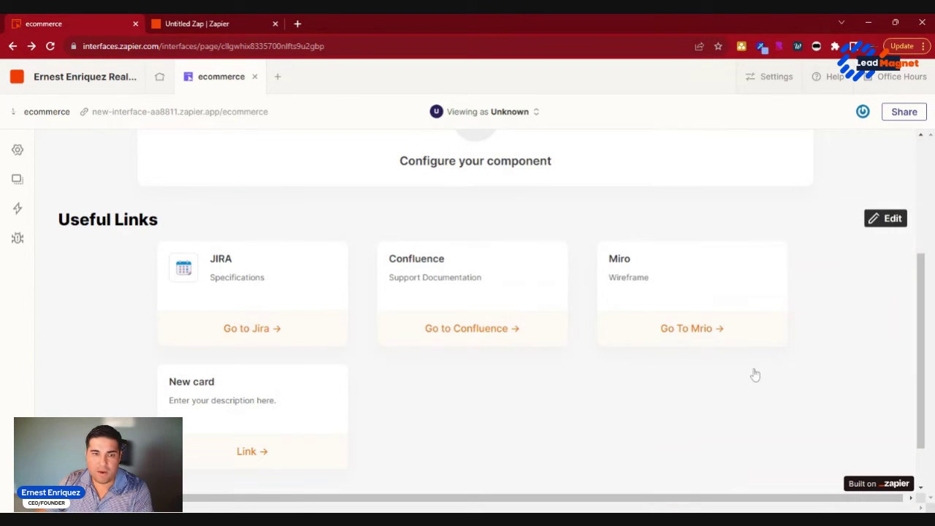
scroll(478, 397, "up", 3)
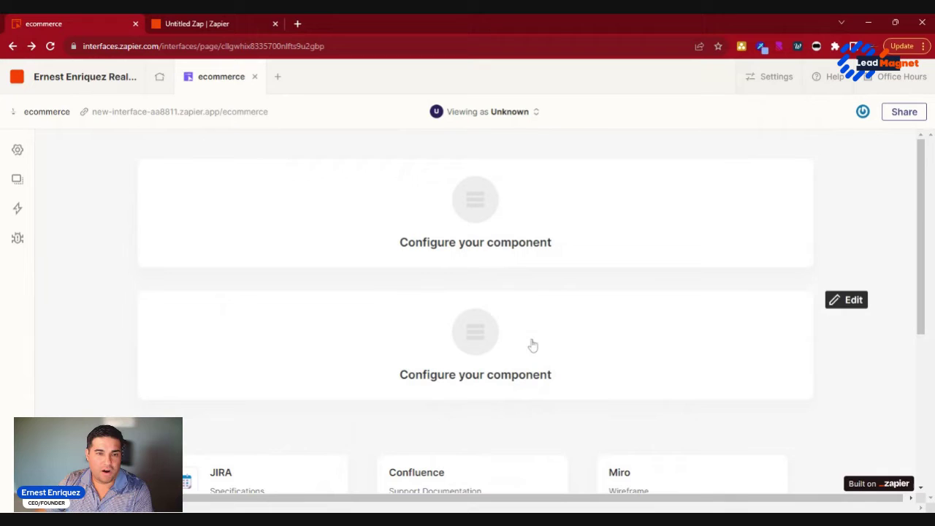
Step: Delete the second, unconfigured Kanban block
left_click(490, 334)
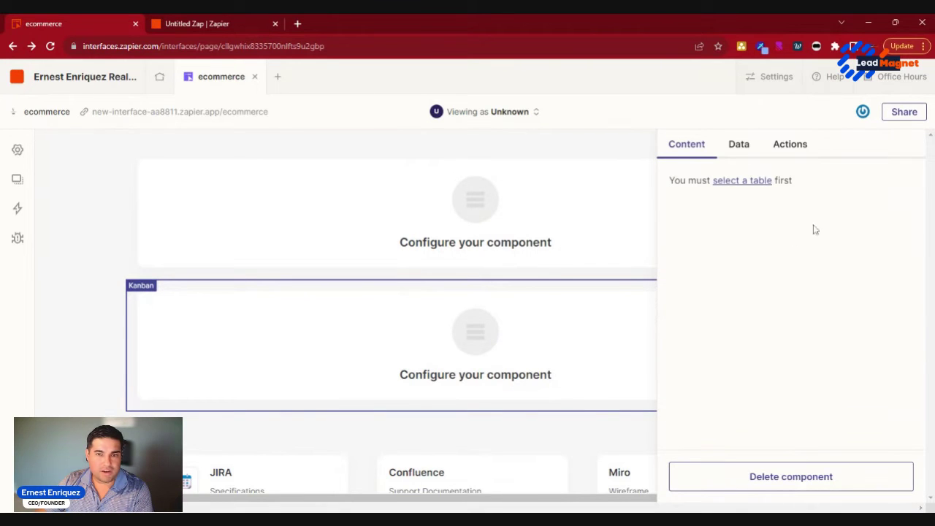
left_click(815, 480)
left_click(384, 326)
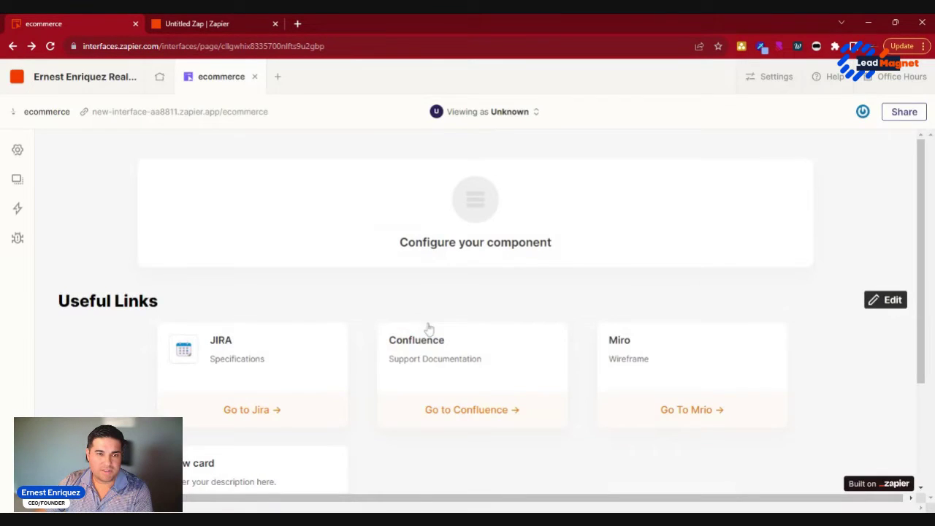
Step: Connect the remaining Kanban to the assistant table, using Name for card title and description
left_click(478, 203)
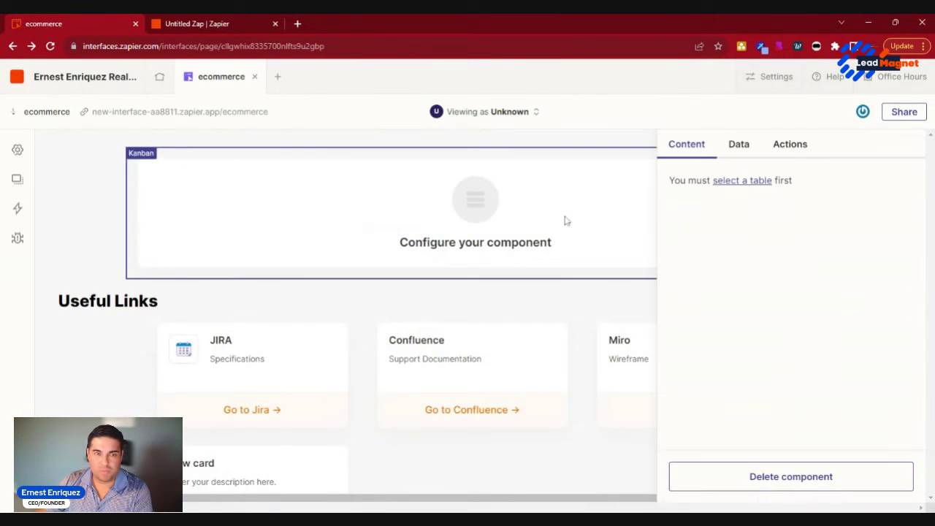
left_click(760, 181)
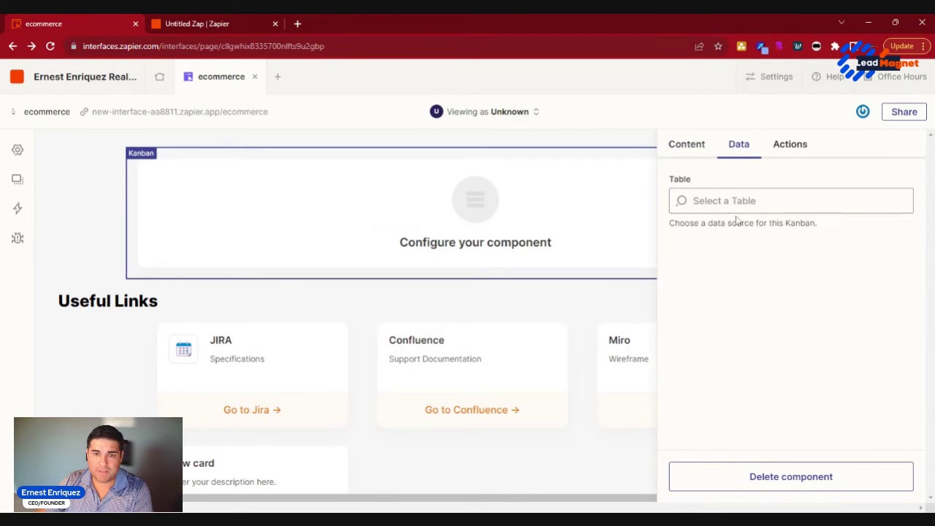
left_click(736, 208)
left_click(740, 236)
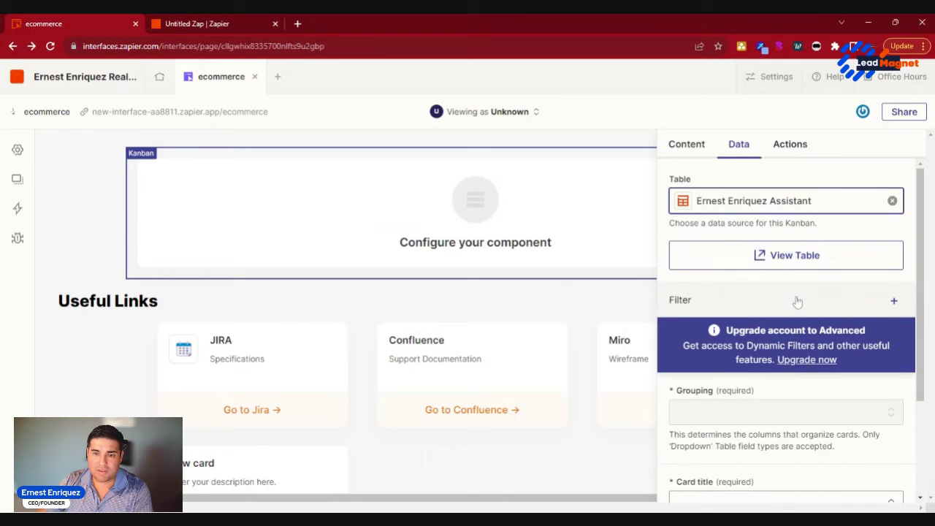
scroll(831, 362, "down", 2)
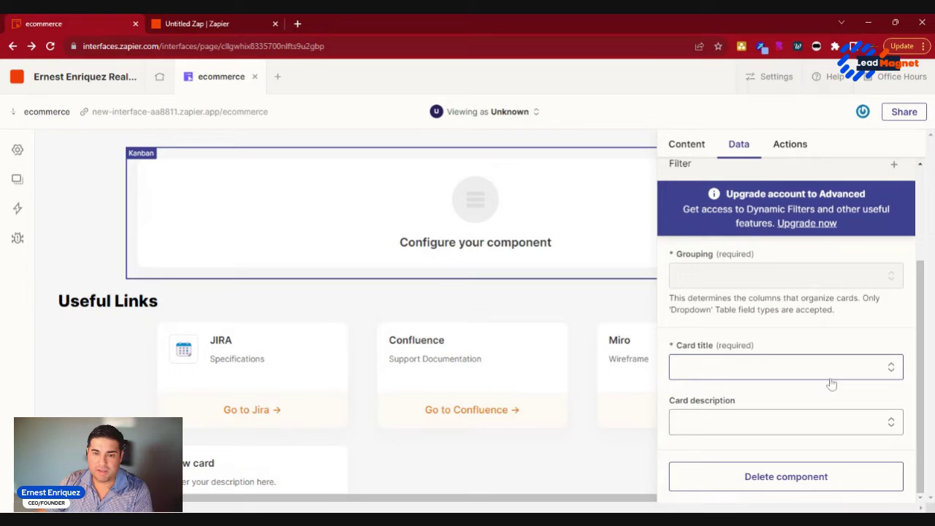
left_click(831, 384)
left_click(717, 424)
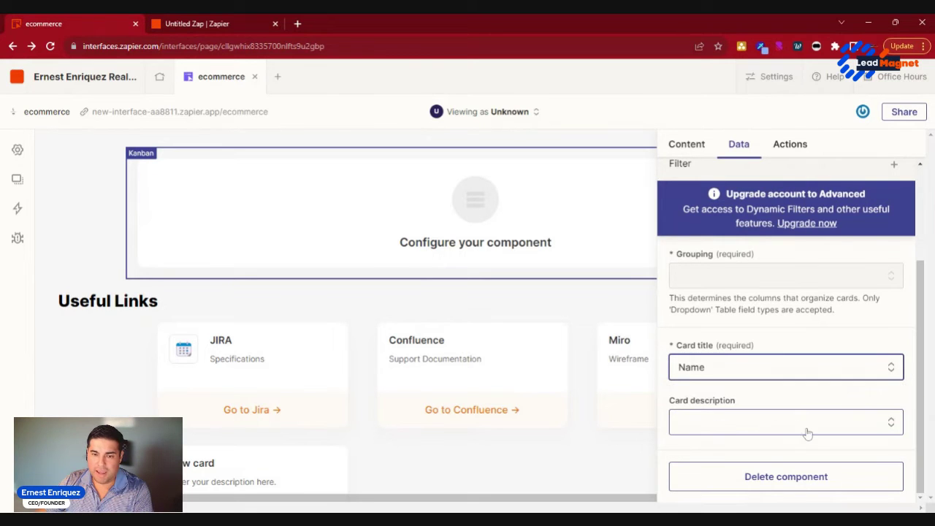
left_click(807, 434)
left_click(730, 486)
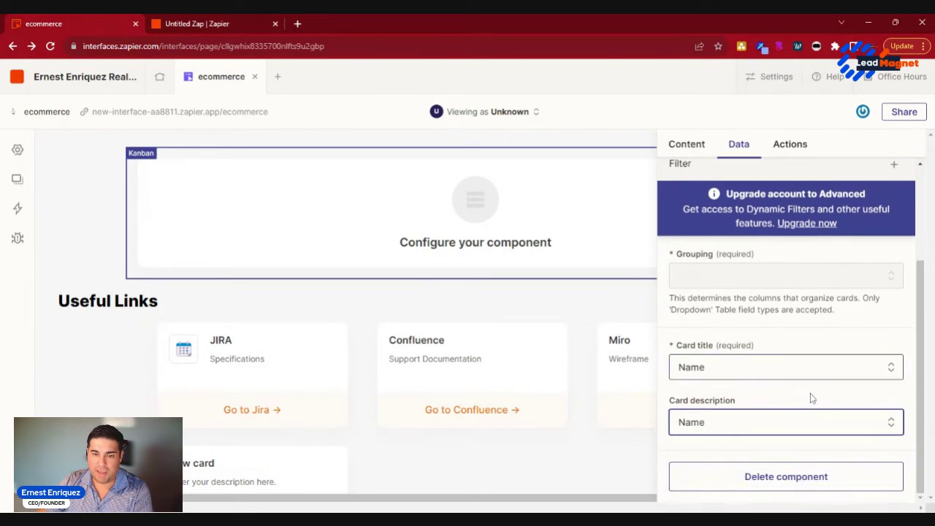
scroll(821, 358, "up", 3)
Step: Turn on creating, editing and deleting Kanban cards, with button copy 'Create'
left_click(604, 309)
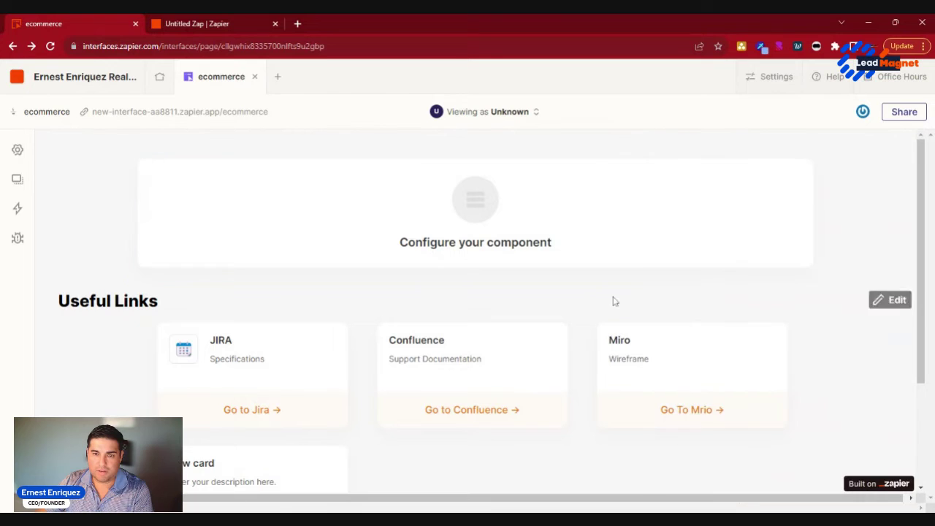
left_click(847, 168)
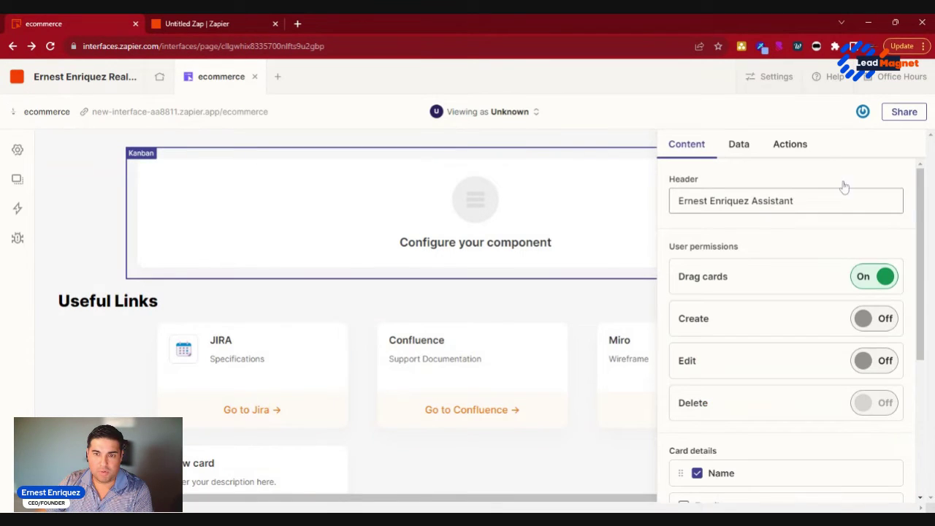
left_click(871, 325)
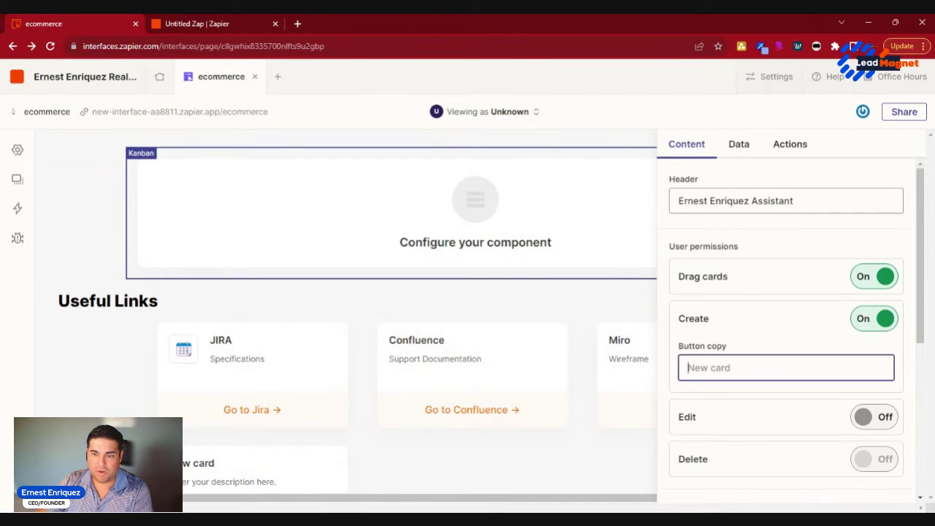
left_click(875, 417)
left_click(785, 367)
type("Create")
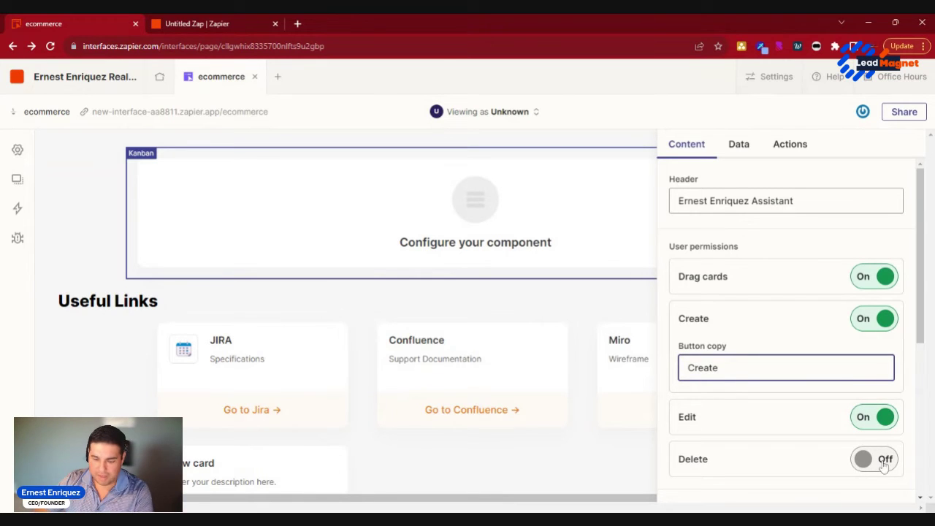
left_click(882, 460)
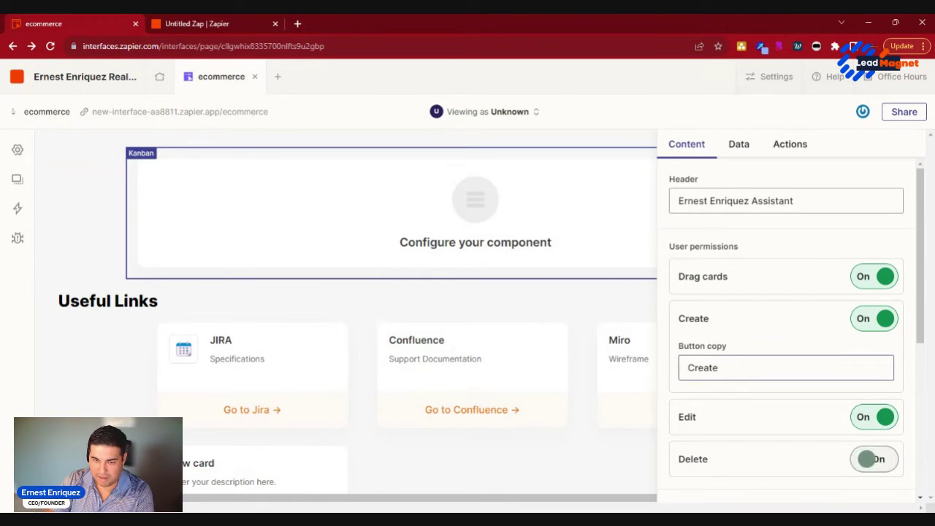
Step: Show Email and Phone on the Kanban cards and set the board width to Full
scroll(844, 355, "down", 4)
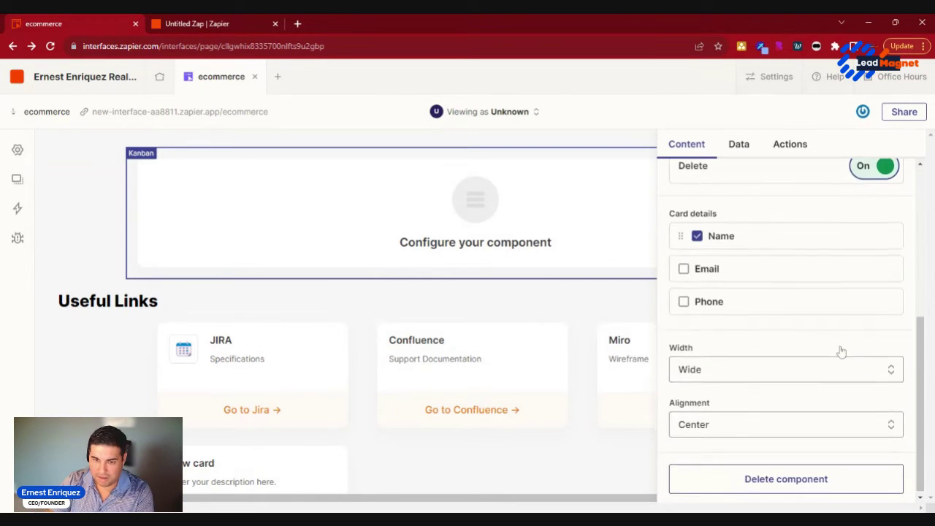
left_click(683, 267)
left_click(683, 299)
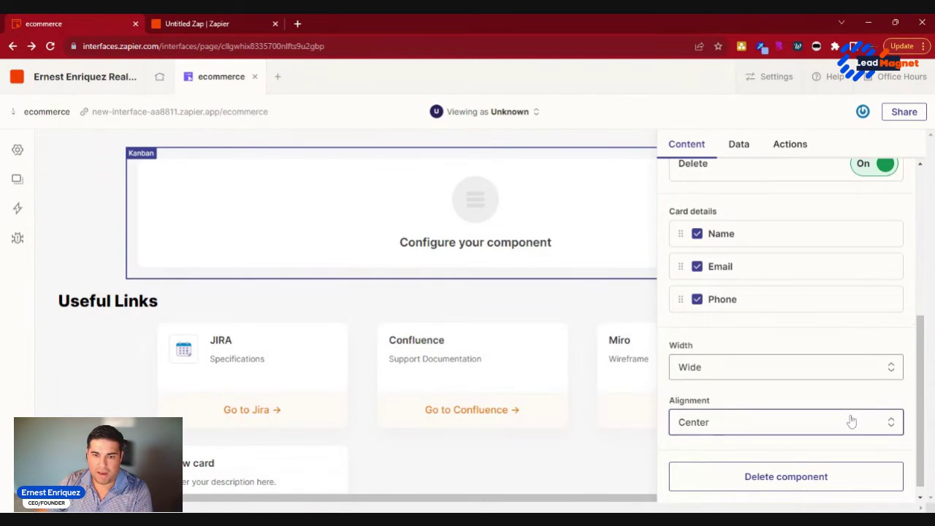
left_click(850, 420)
left_click(798, 378)
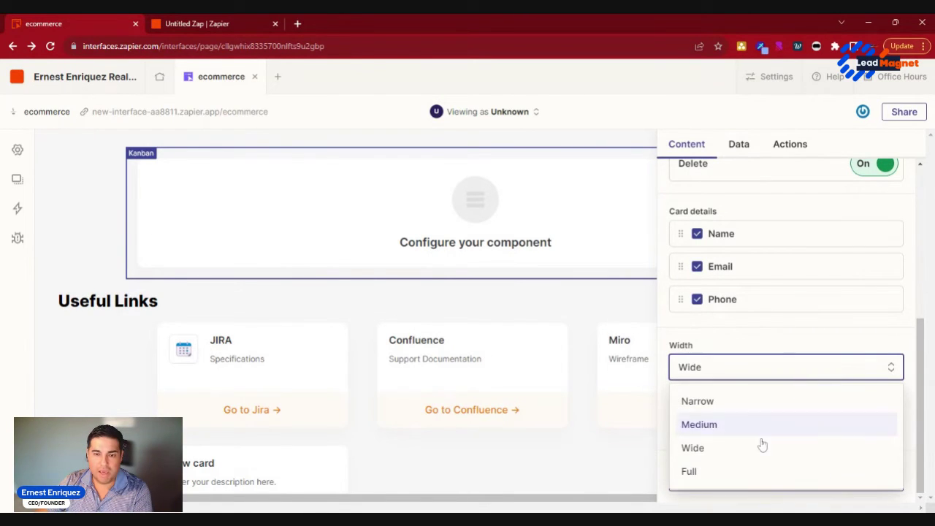
left_click(748, 470)
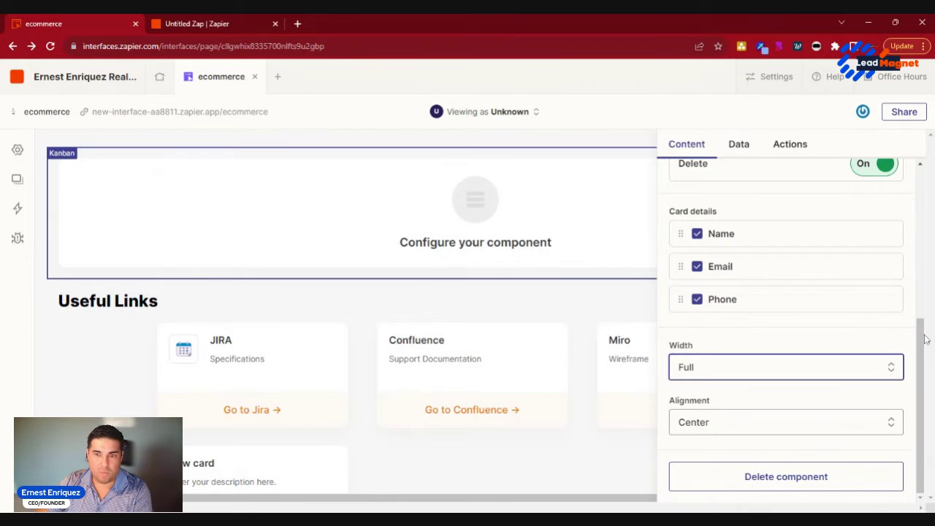
left_click_drag(926, 339, 927, 181)
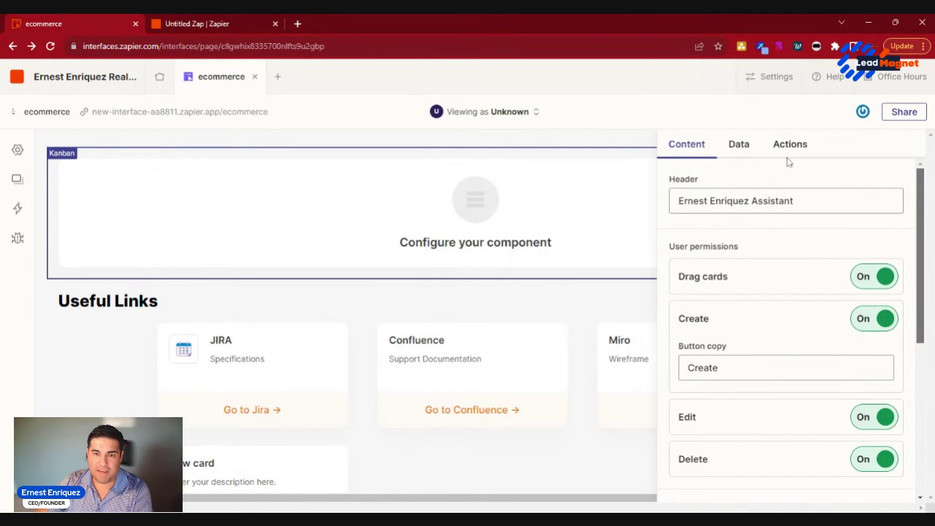
left_click(620, 290)
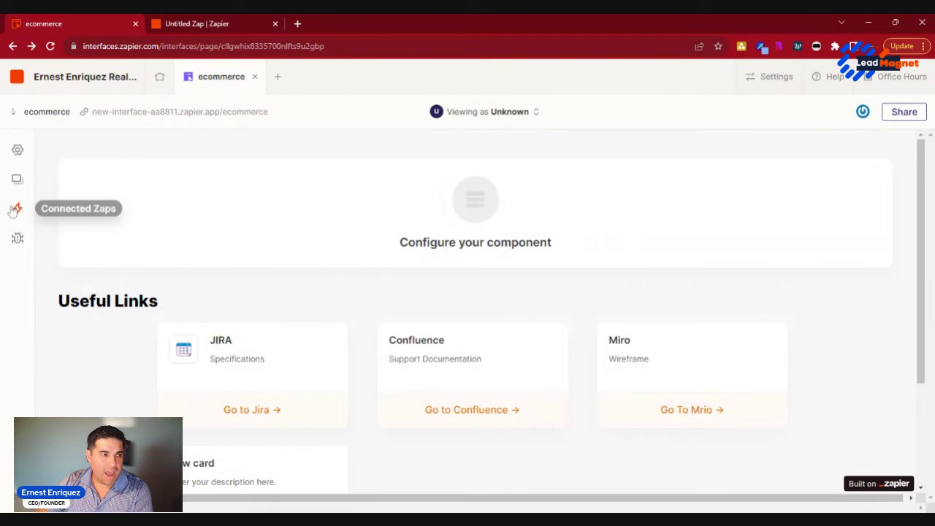
Step: Insert a Chatbot component above the Kanban and select it to load its settings
left_click(23, 184)
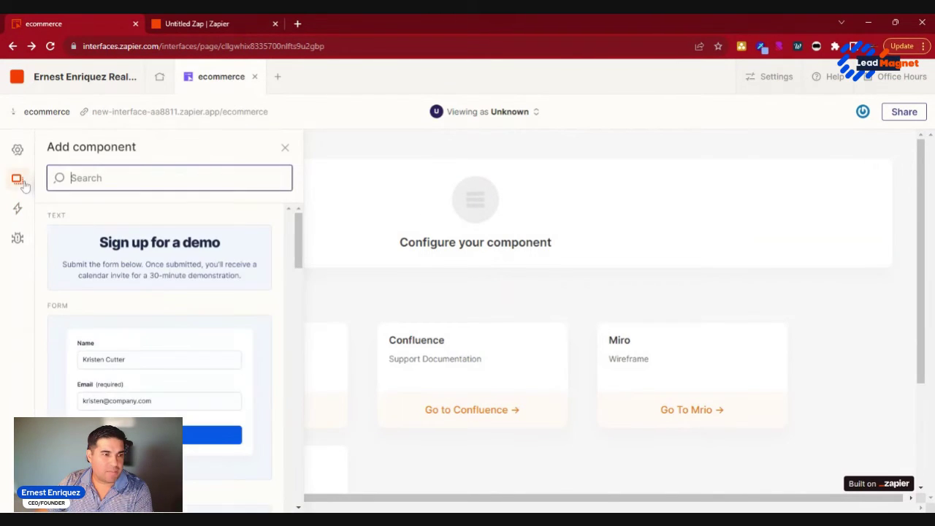
scroll(219, 344, "down", 5)
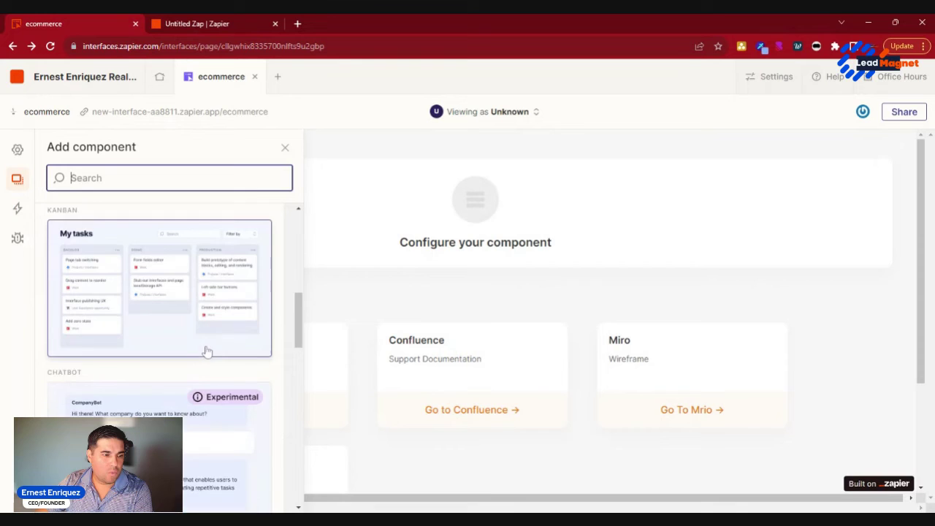
scroll(207, 352, "down", 1)
scroll(204, 350, "down", 4)
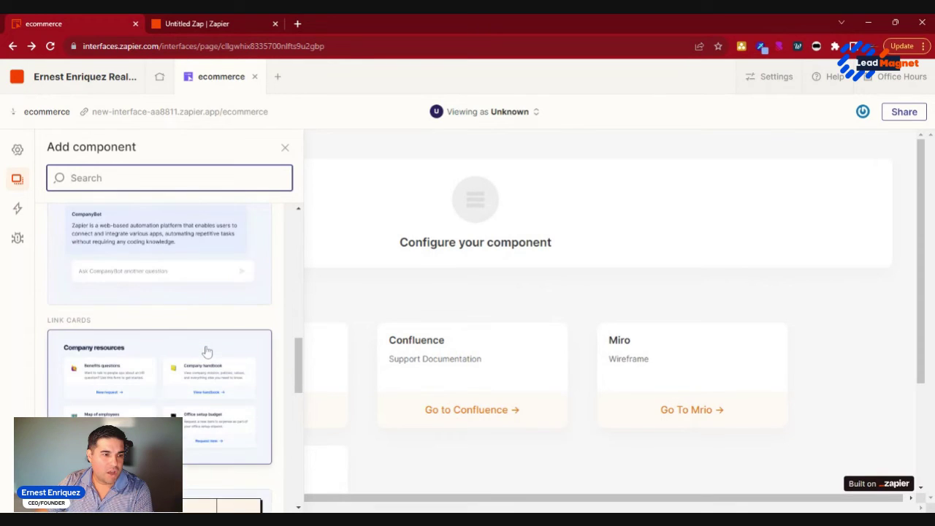
scroll(205, 351, "up", 3)
left_click(244, 355)
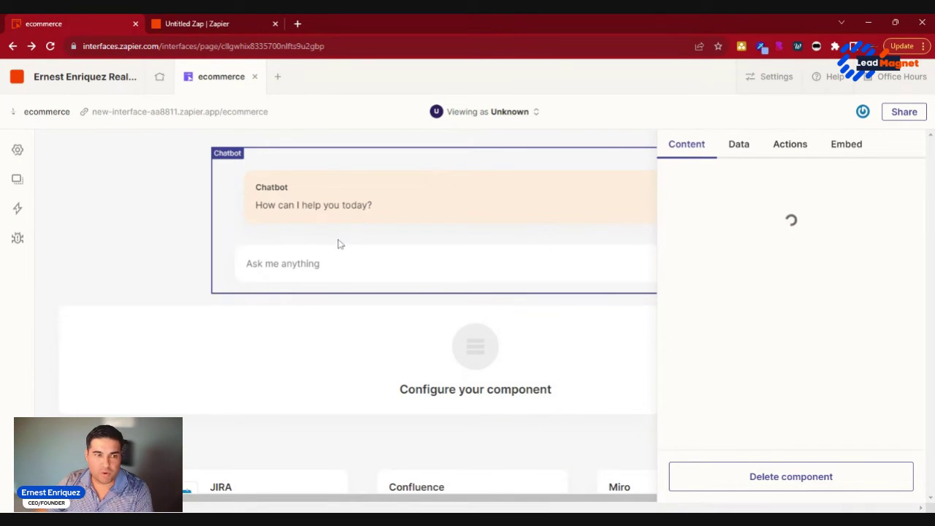
left_click(483, 201)
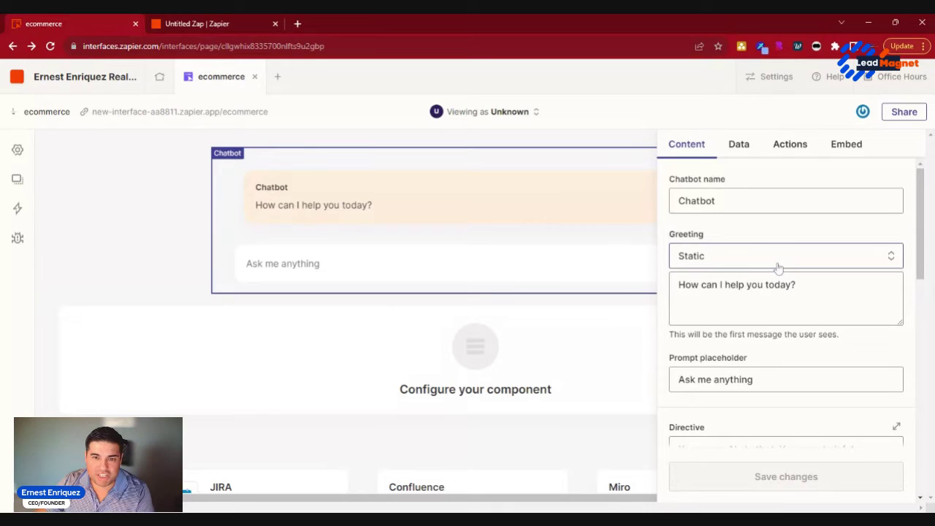
Step: Rename the chatbot from 'Chatbot' to 'My Personal Assistant'
left_click(715, 201)
key("ctrl+a")
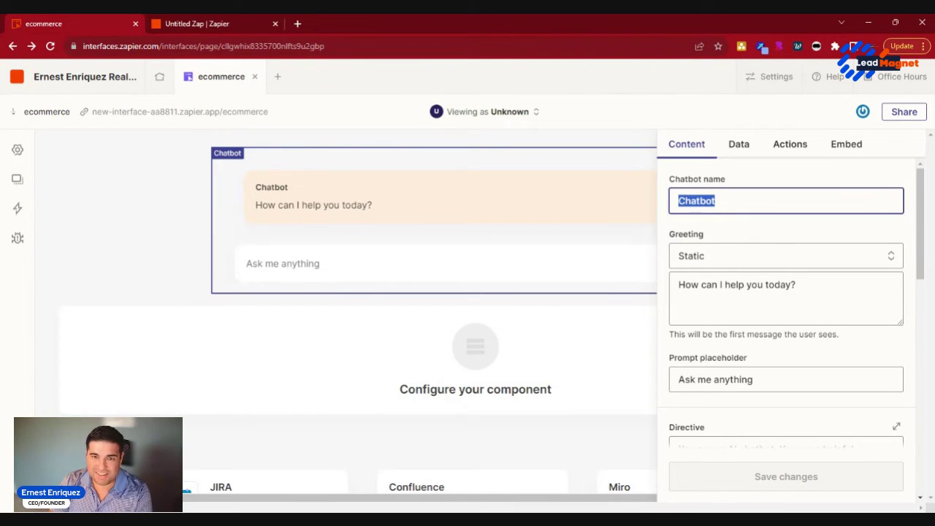
type("My per")
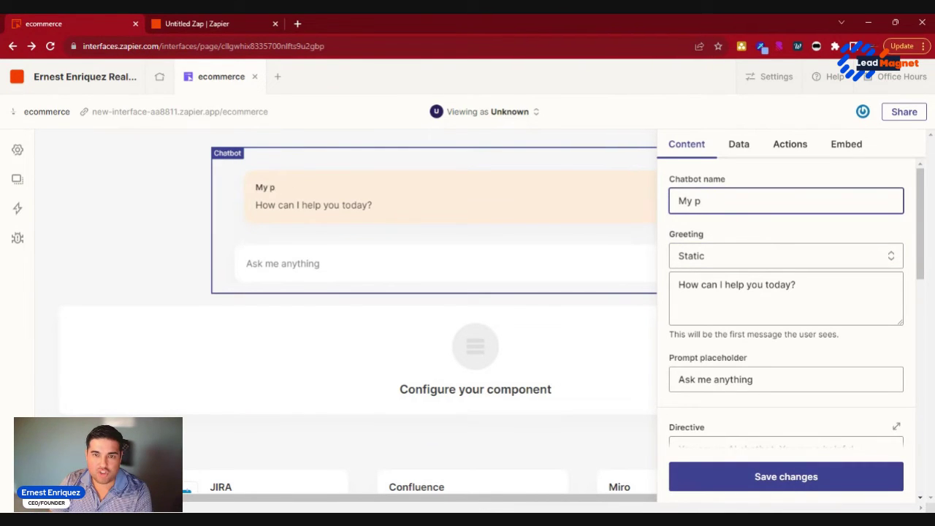
key("BackSpace")
type("Personal Assista")
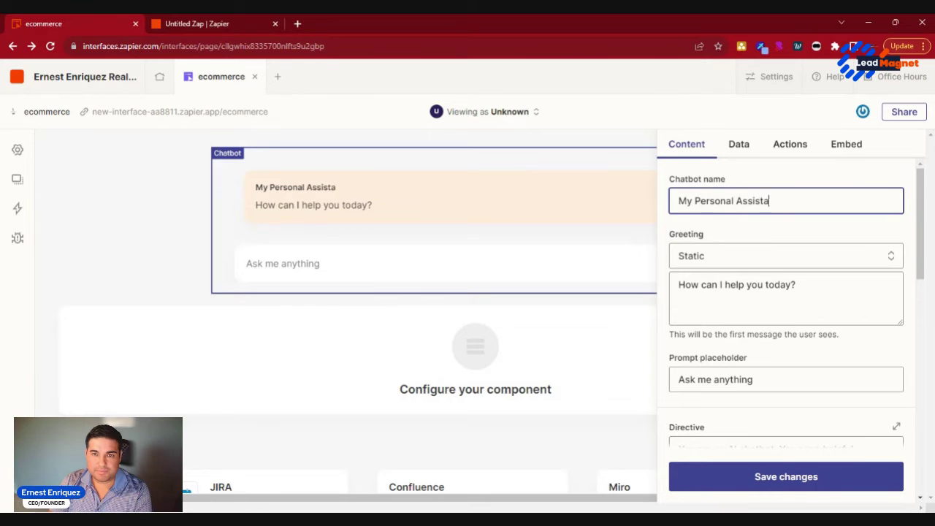
type("nt")
Step: Extend the directive so the chatbot serves the owner and answers their product management questions
scroll(734, 234, "down", 1)
scroll(795, 378, "down", 2)
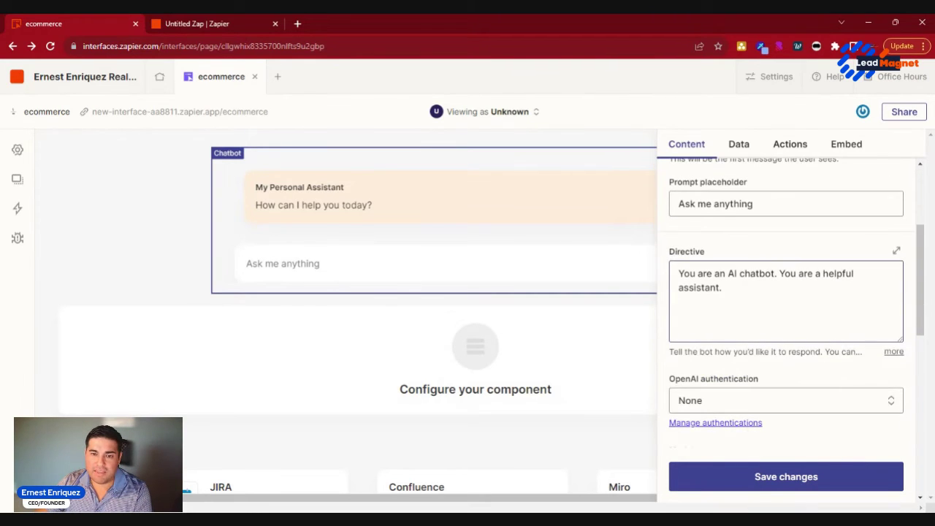
left_click(722, 287)
mouse_move(722, 287)
left_mouse_down()
mouse_move(755, 273)
mouse_move(721, 287)
left_mouse_up()
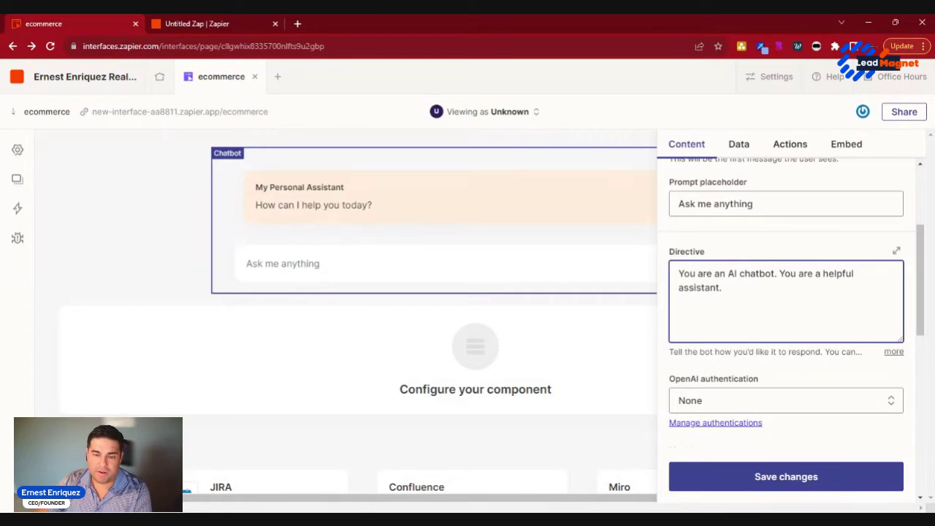
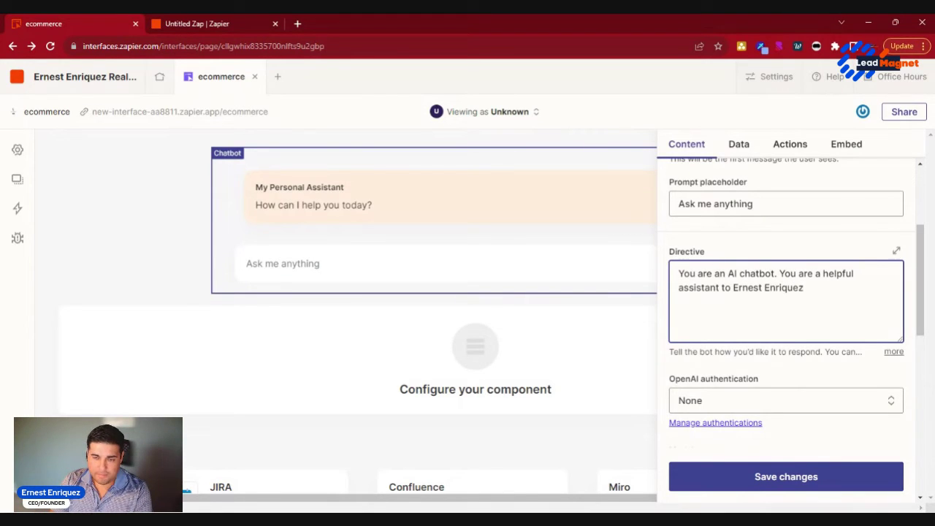
type(". You can answer any questions he h")
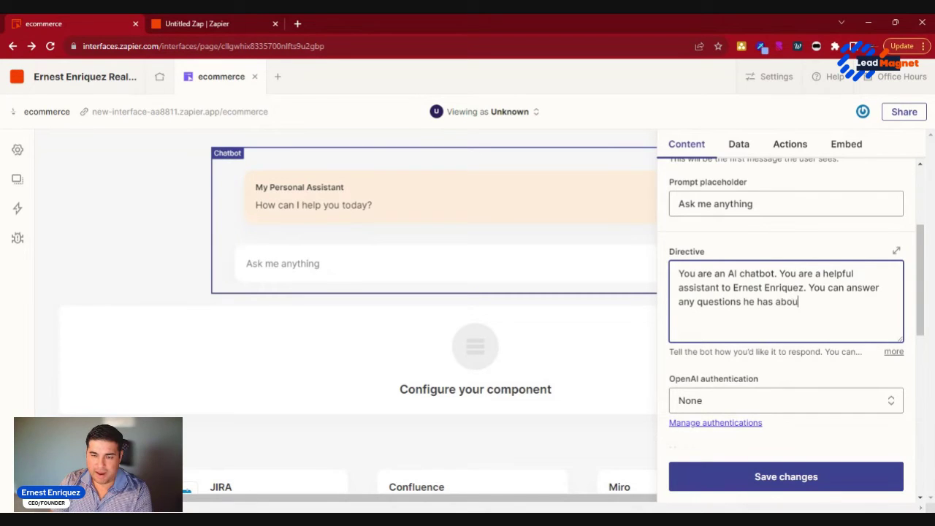
type("as about product managmnet")
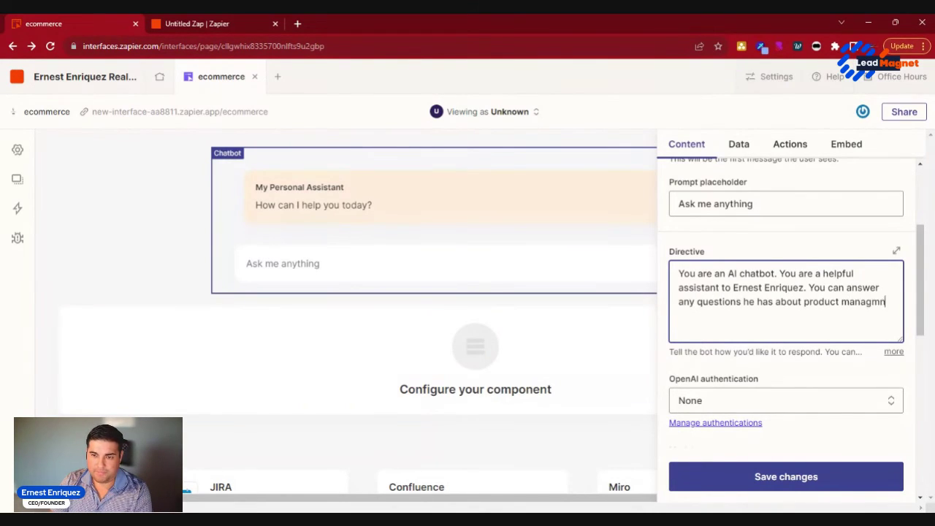
key("BackSpace")
key("BackSpace")
Step: Finish correcting 'management' in the directive and connect the chatbot's model to the OpenAI account
type("ement.")
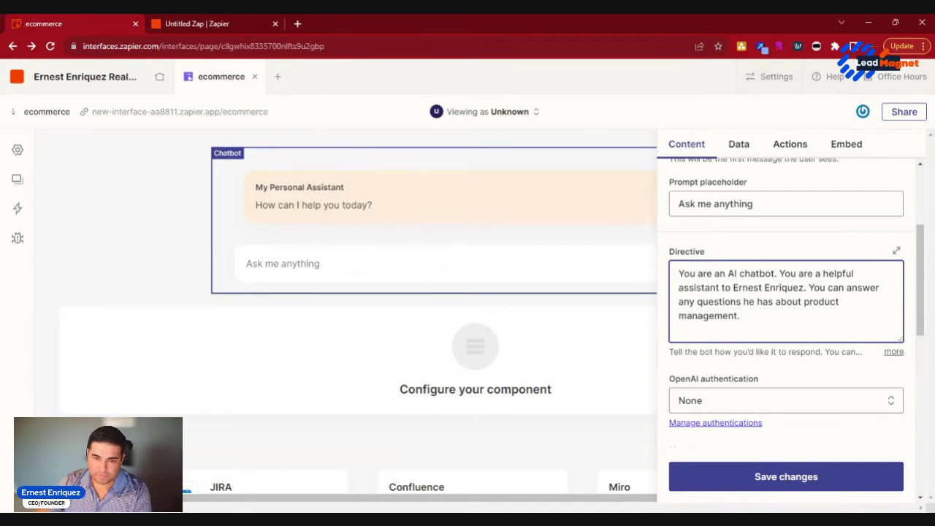
scroll(785, 292, "down", 3)
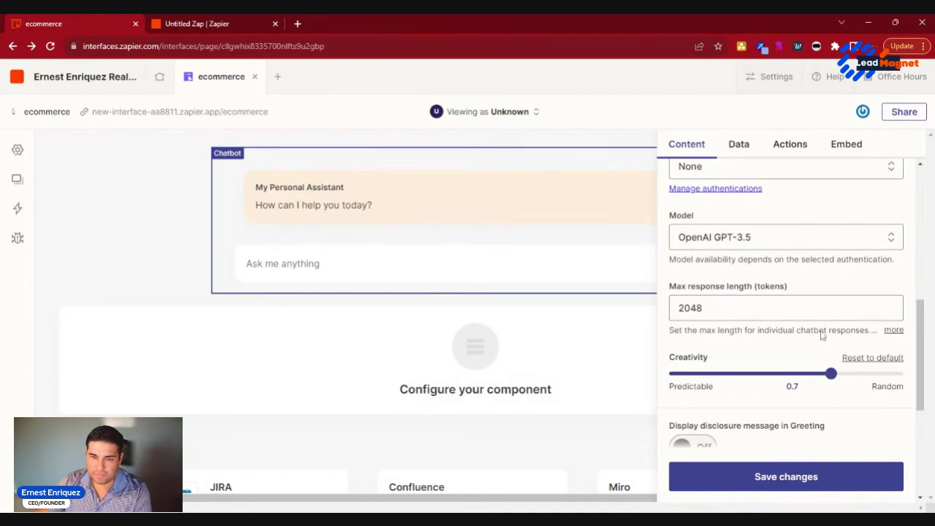
left_click(779, 235)
left_click(791, 175)
left_click(804, 218)
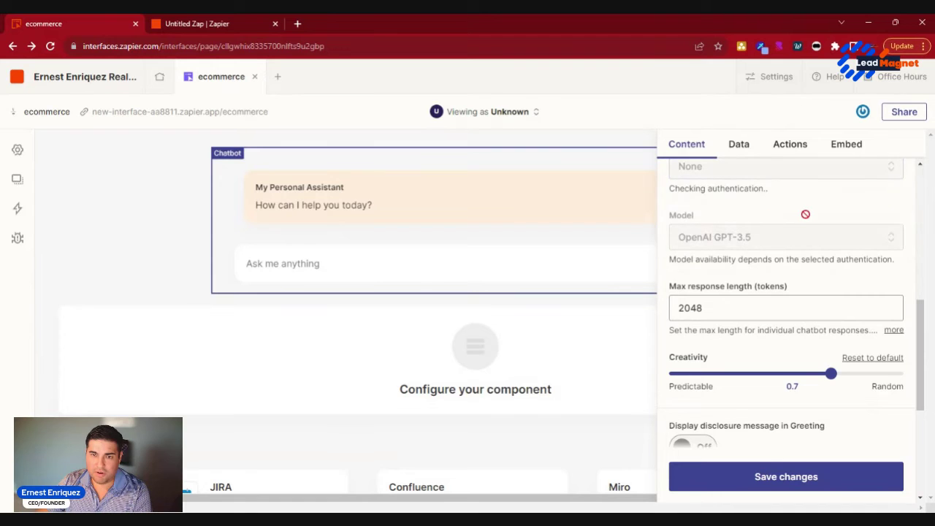
Step: Set the chatbot to expand to page height with Full width and save the changes
scroll(837, 261, "down", 1)
scroll(833, 288, "down", 1)
scroll(831, 263, "up", 1)
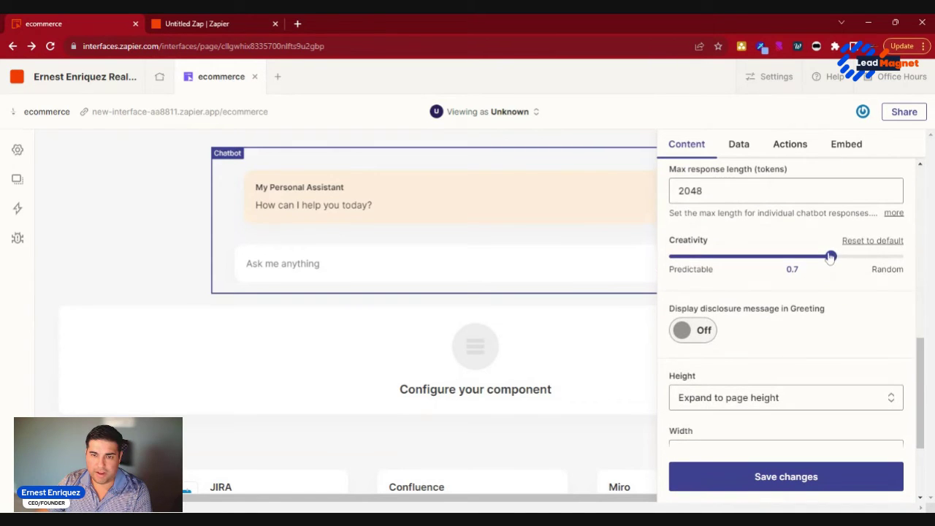
left_click_drag(831, 256, 638, 277)
scroll(699, 290, "down", 2)
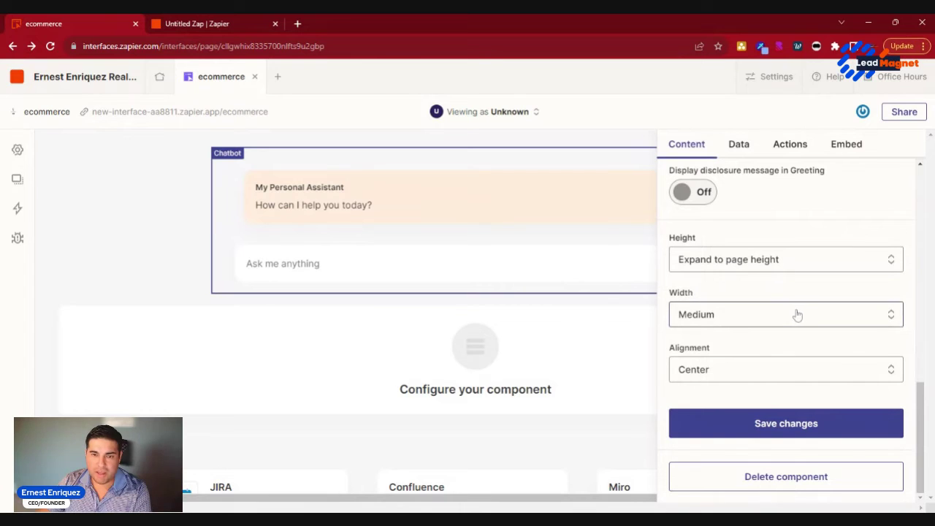
left_click(798, 317)
left_click(770, 429)
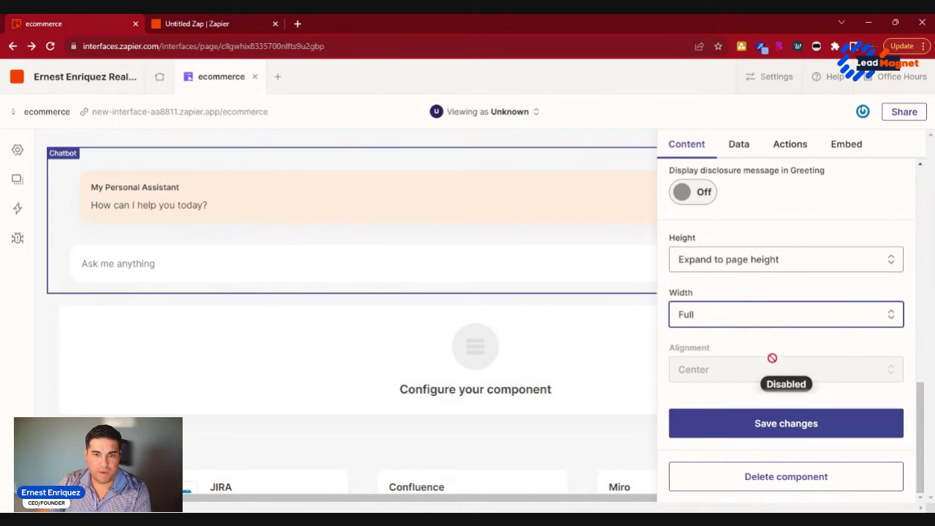
left_click(767, 428)
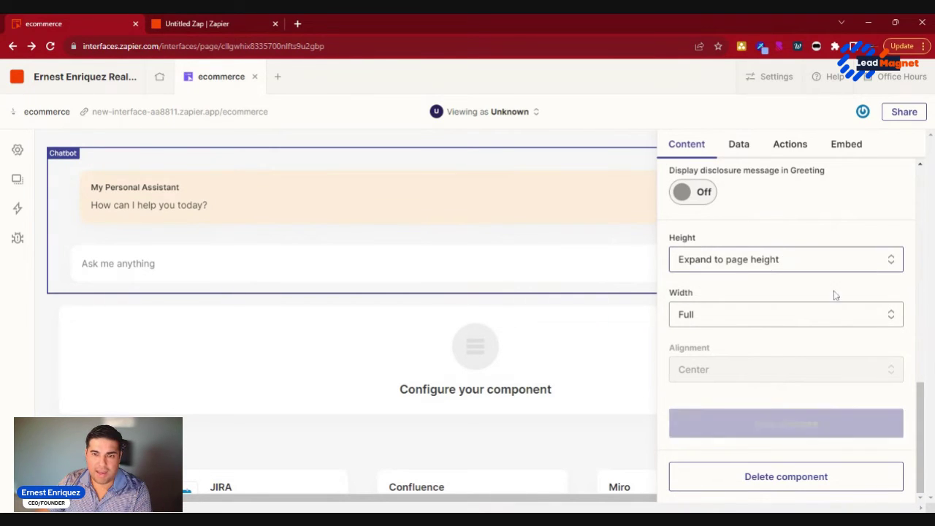
Step: Close the chatbot settings and reselect the Chatbot component
scroll(874, 333, "up", 10)
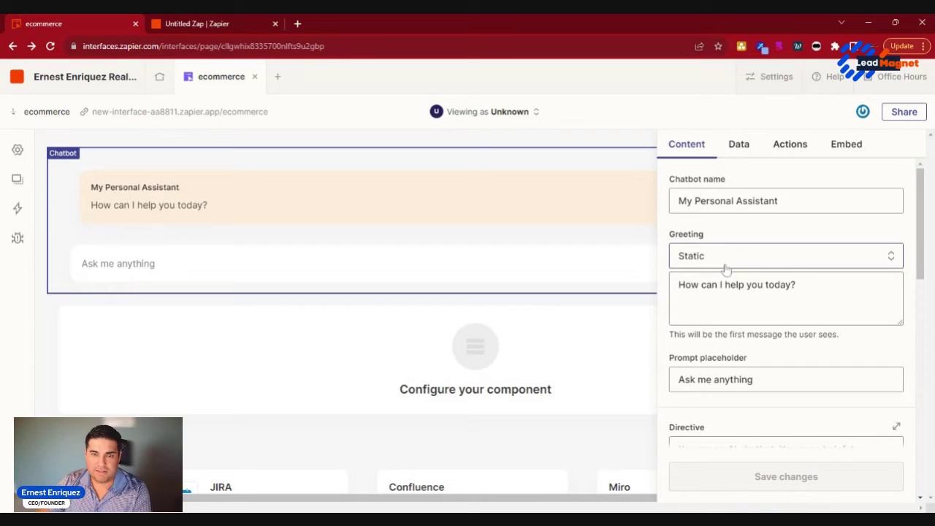
left_click(588, 295)
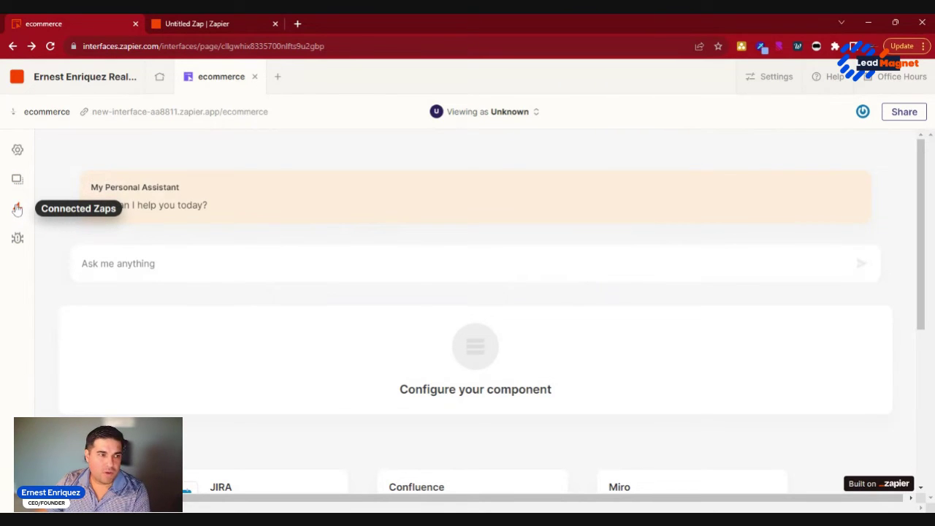
left_click(197, 274)
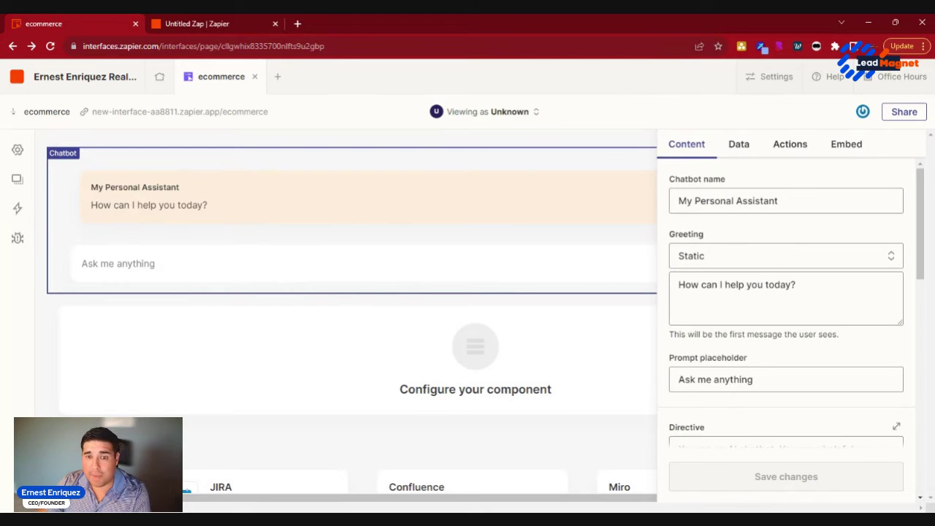
Step: Add an 'Assign Action' chatbot button set to Run Zap, creating the action with a new Zap
left_click(786, 151)
left_click(810, 375)
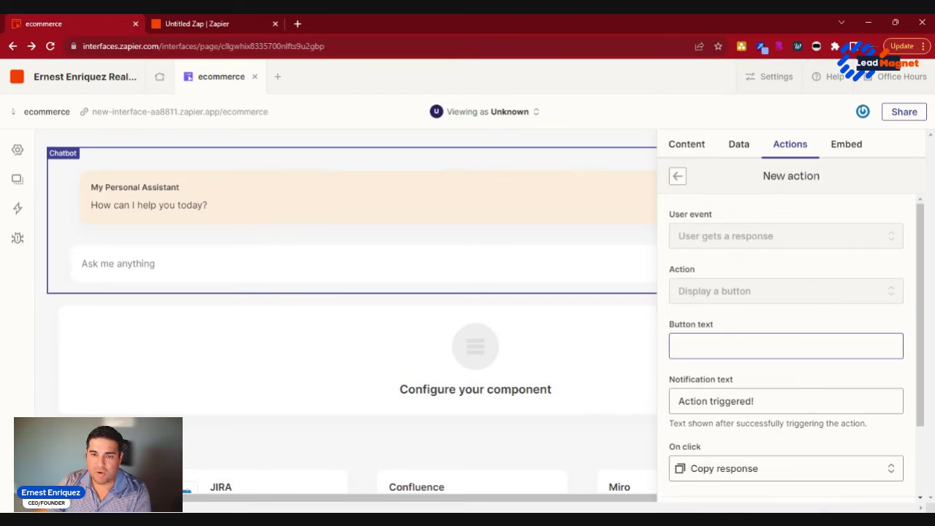
scroll(840, 255, "down", 3)
left_click(804, 254)
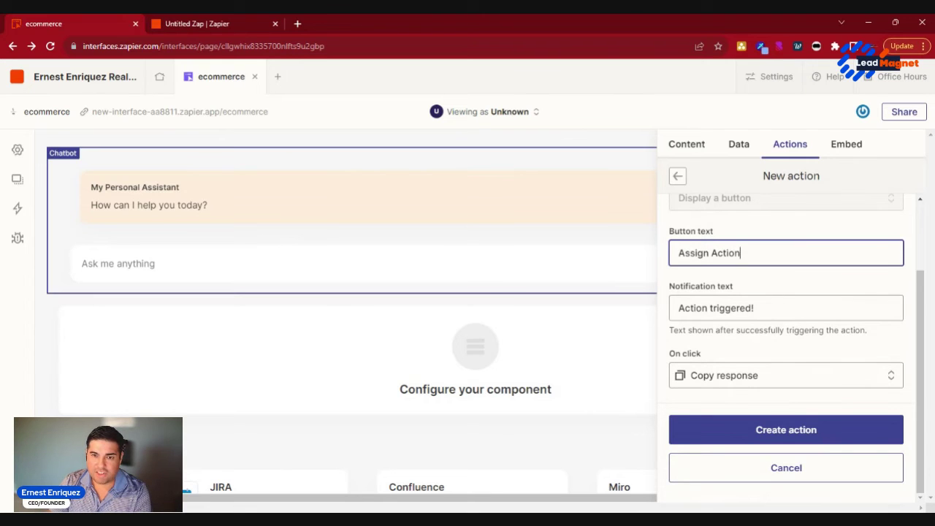
left_click(767, 382)
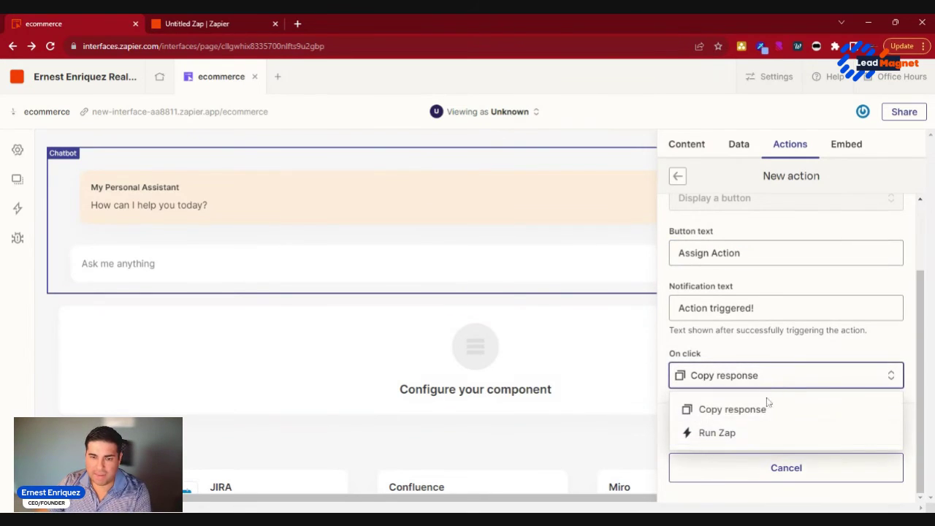
left_click(764, 432)
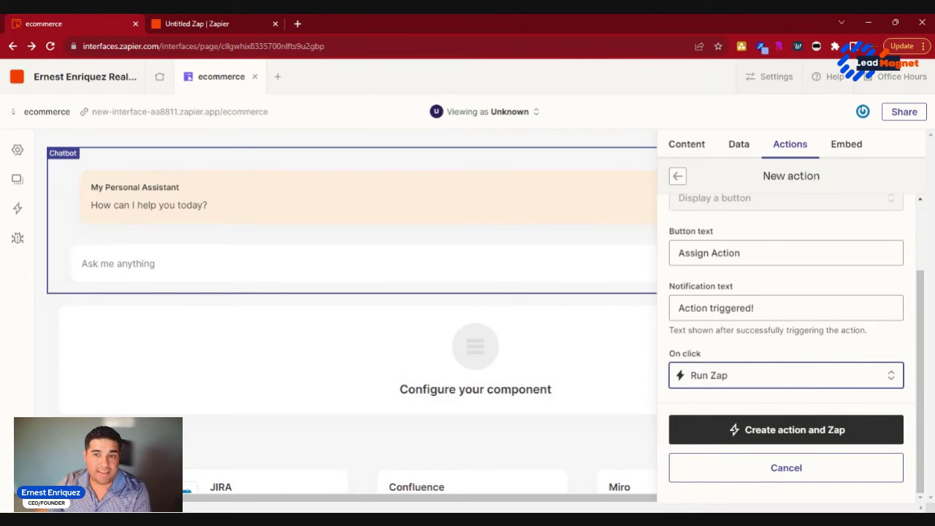
left_click(795, 438)
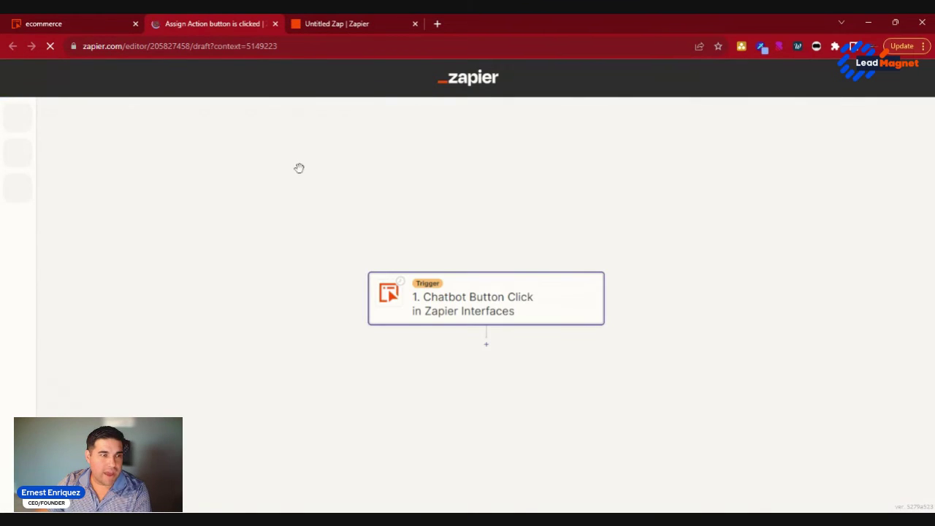
Step: Add a Zapier Tables 'Create Record' step that writes to the assistant table
left_click(487, 345)
left_click(626, 220)
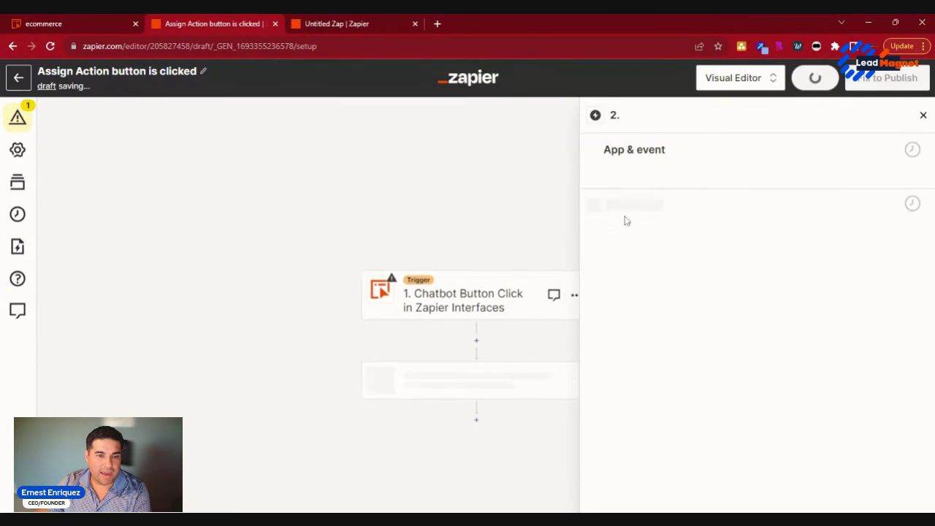
left_click(665, 252)
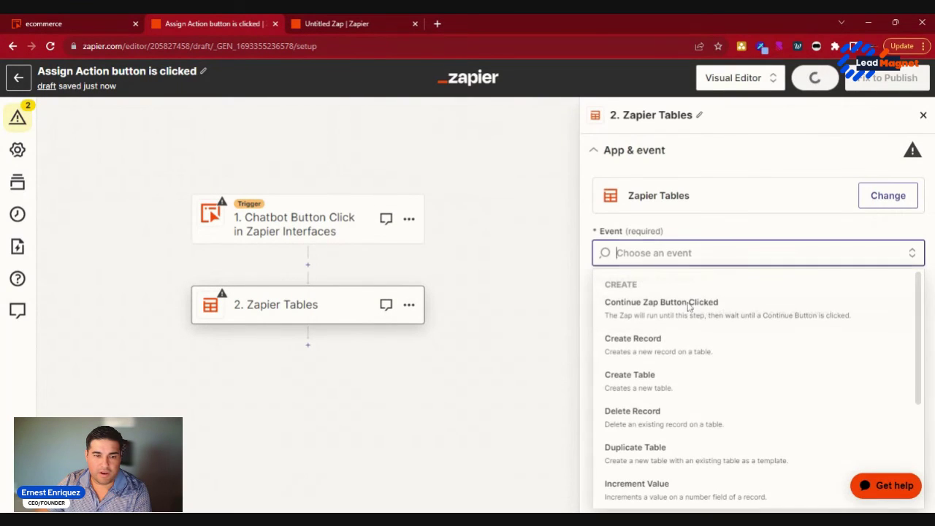
left_click(688, 352)
left_click(755, 323)
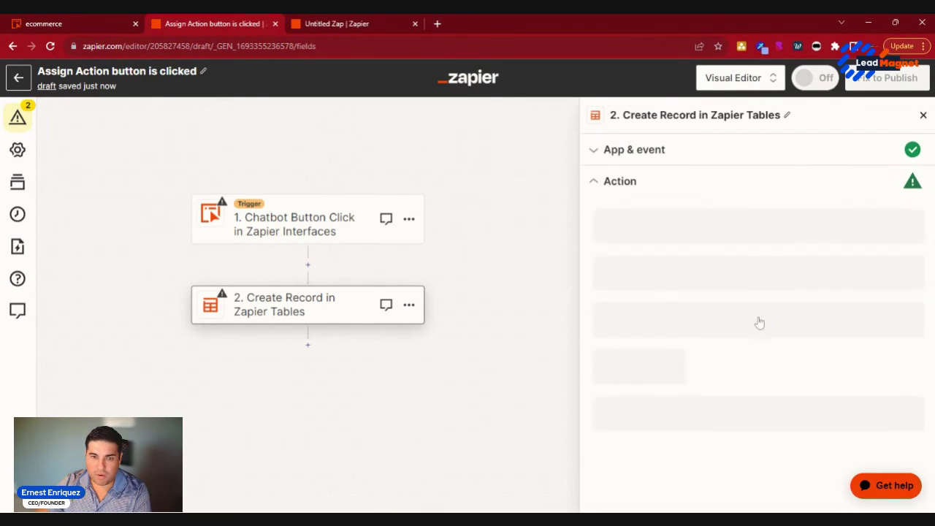
left_click(694, 240)
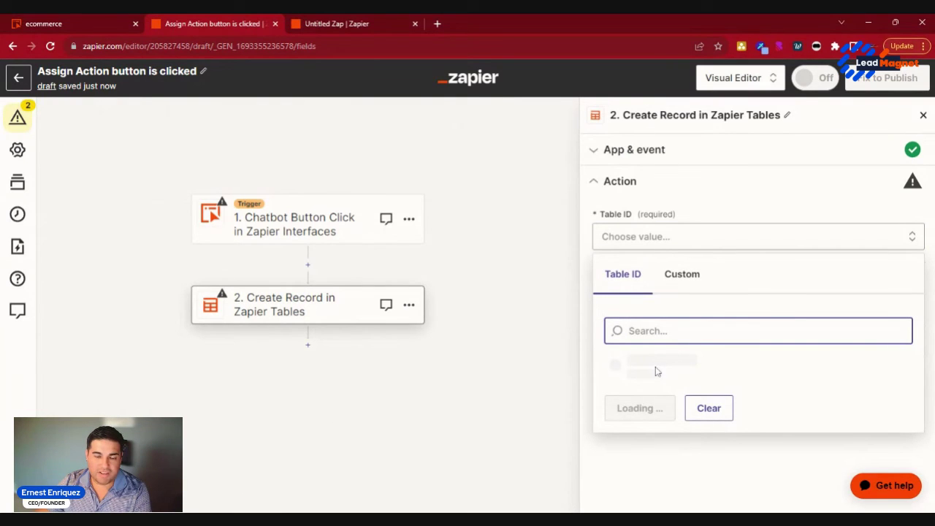
left_click(655, 369)
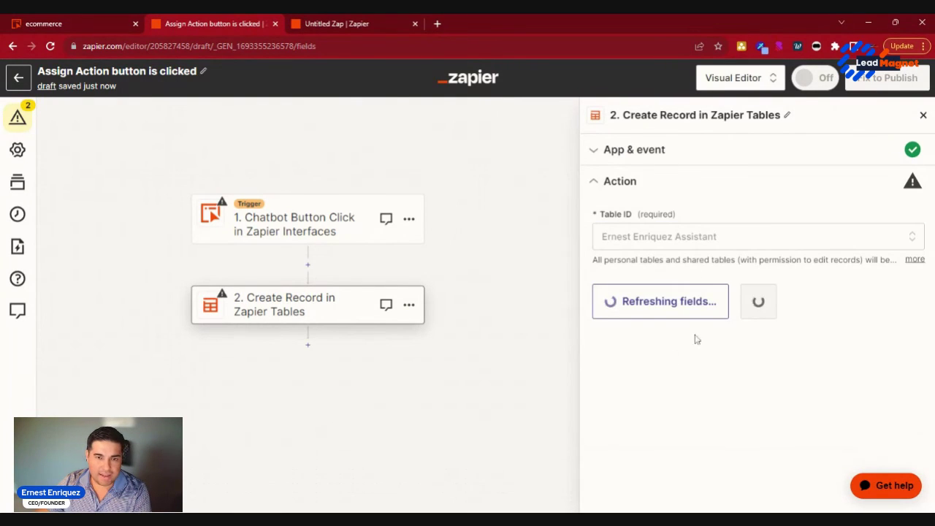
scroll(749, 329, "down", 1)
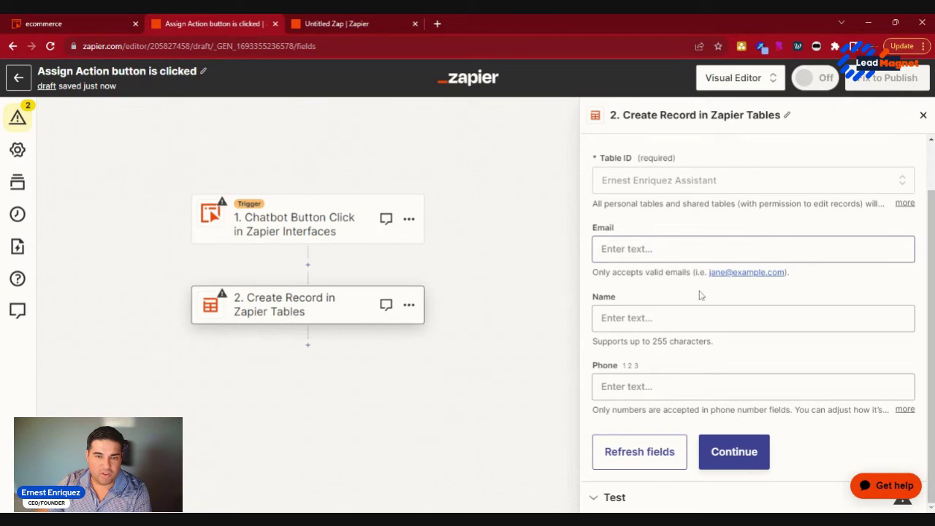
Step: Return to the ecommerce page, check the linked Zap, and compare the Popup and Standard embed codes
left_click(58, 21)
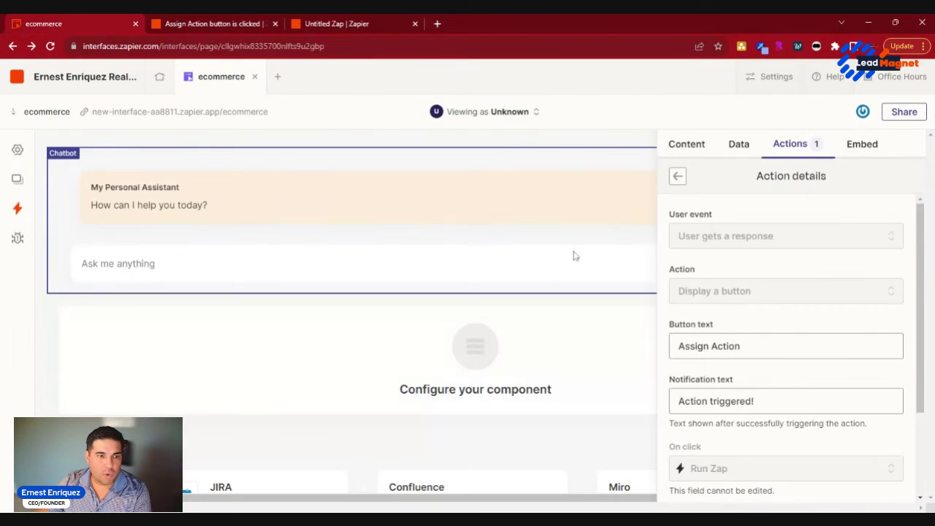
scroll(876, 241, "down", 1)
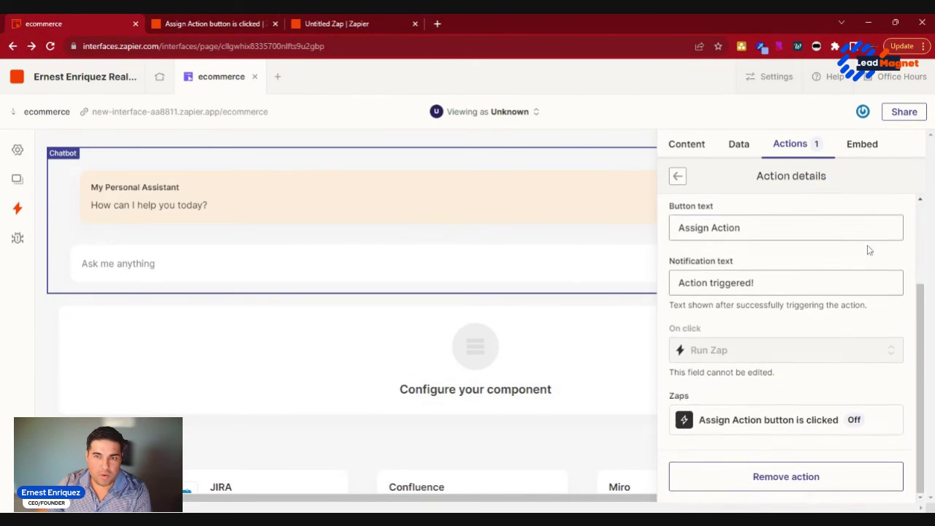
scroll(868, 219, "up", 1)
left_click(862, 144)
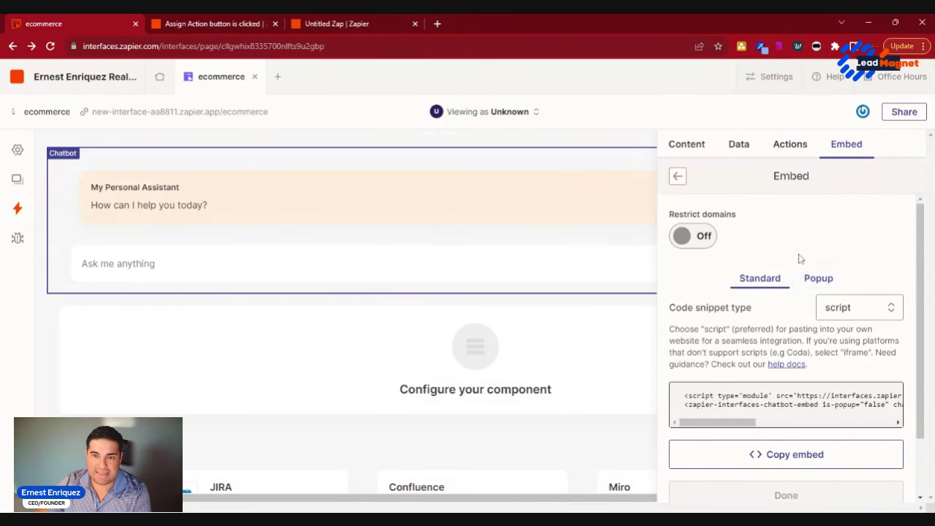
scroll(799, 261, "down", 1)
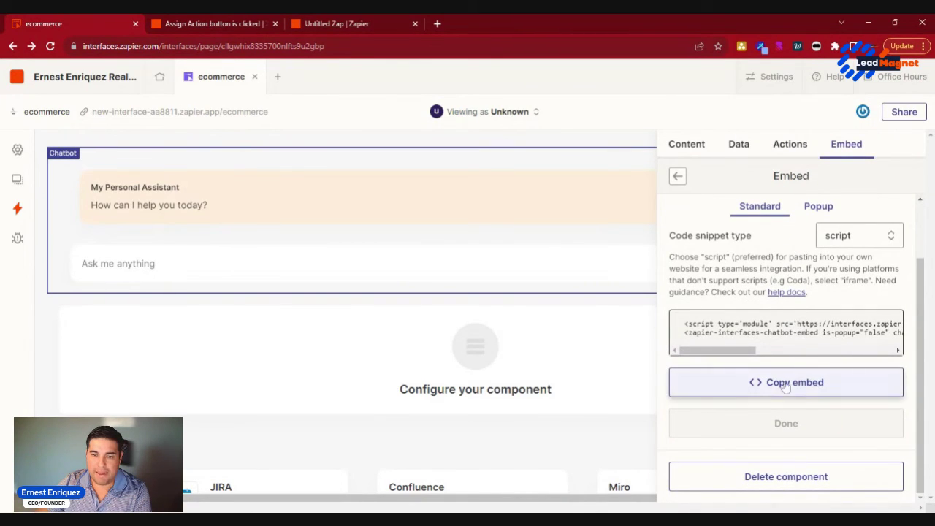
left_click_drag(716, 350, 741, 344)
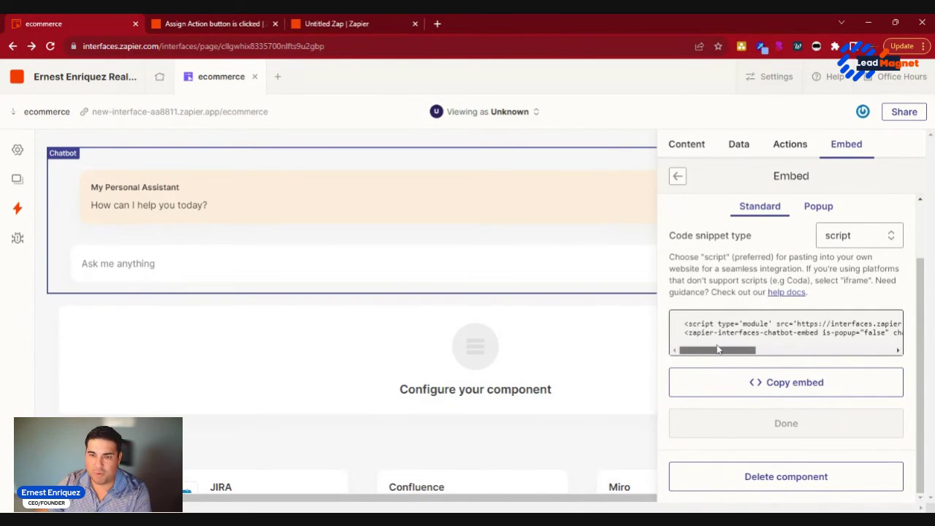
left_click(818, 207)
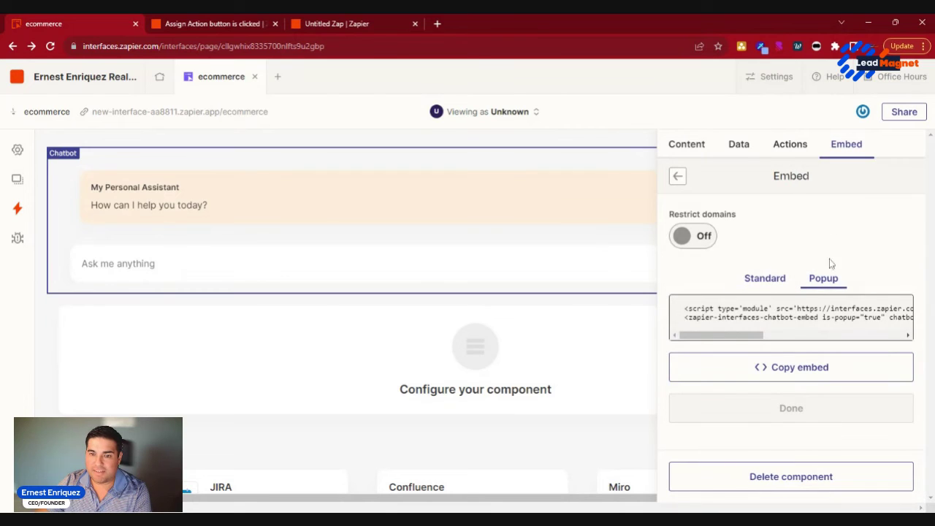
left_click(763, 280)
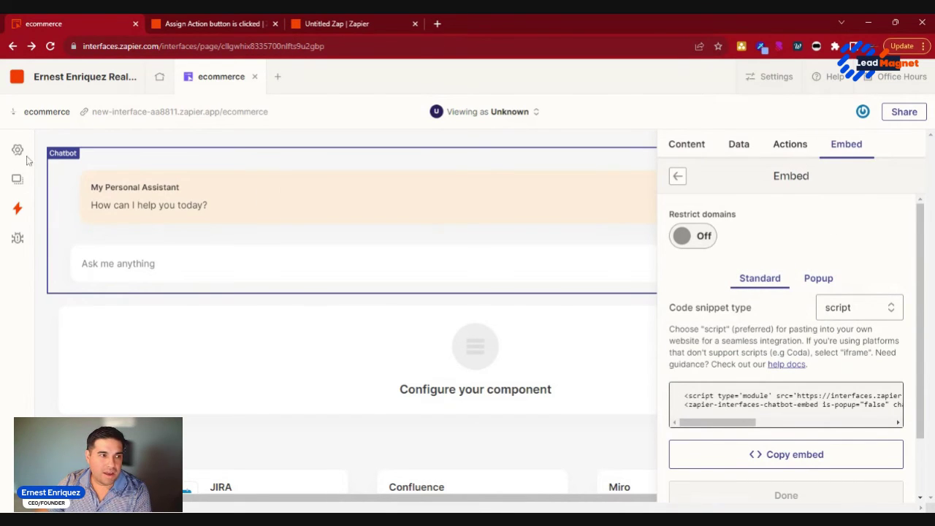
Step: Open the live site at new-interface-aa8811.zapier.app from the interface's Settings
left_click(235, 138)
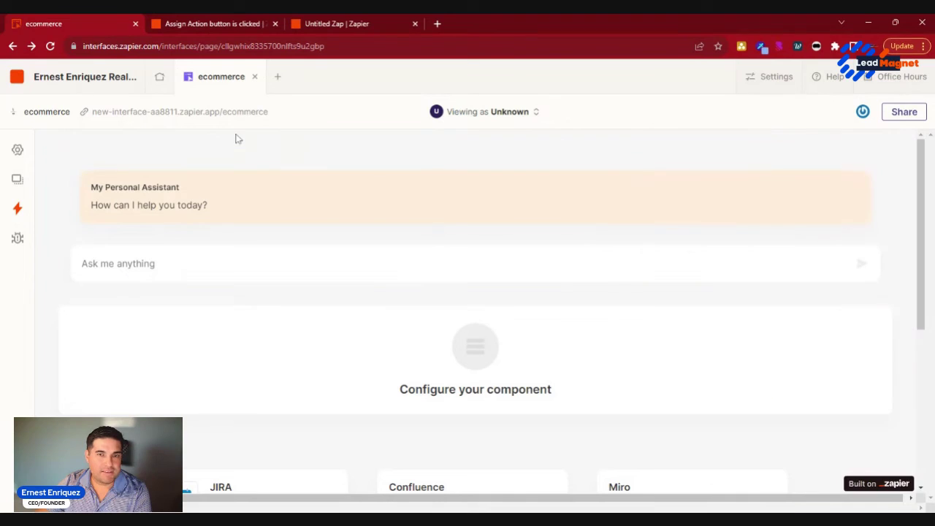
left_click(773, 79)
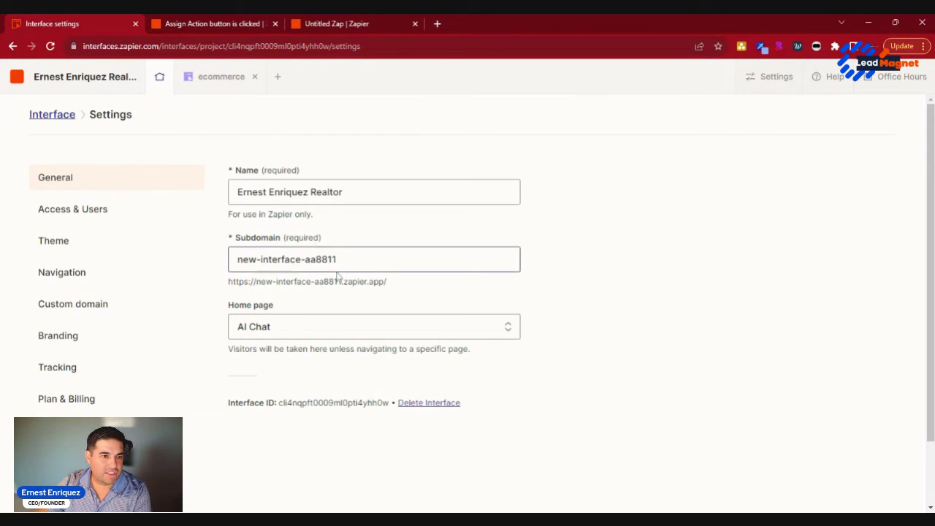
triple_click(292, 281)
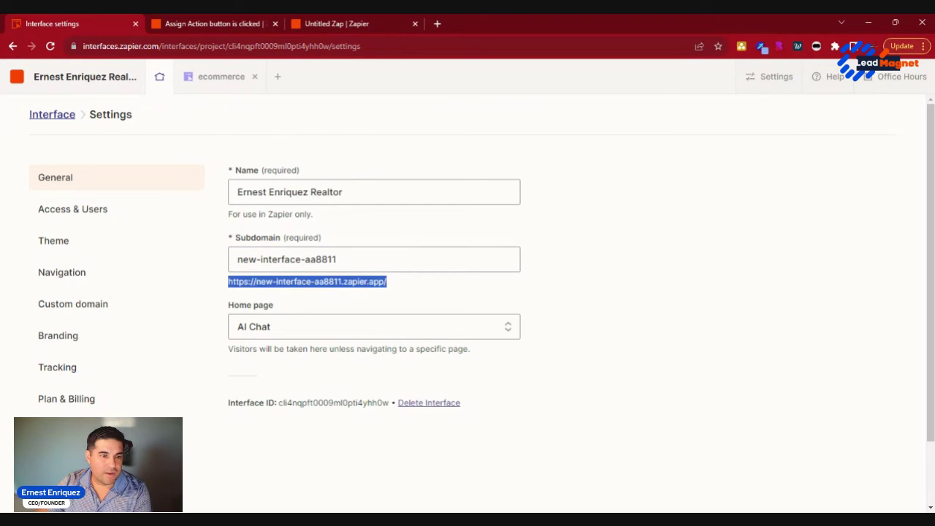
left_click(292, 281)
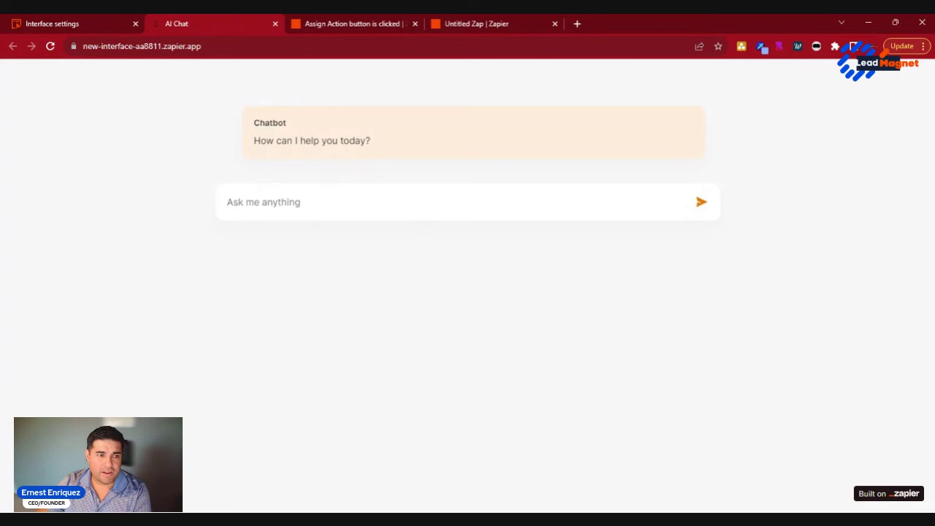
Step: Ask the chatbot for help assigning yourself a task due tomorrow at 8pm
left_click(322, 213)
type("I")
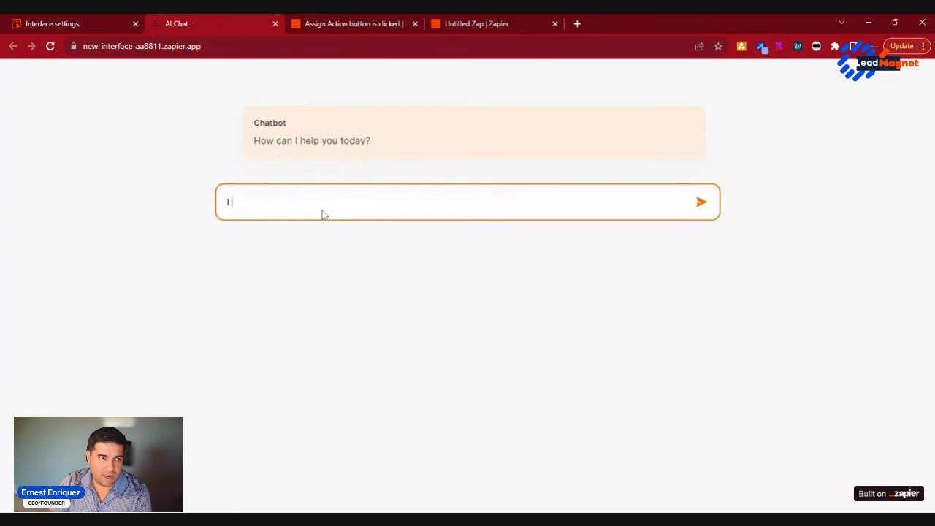
type(" an nee d")
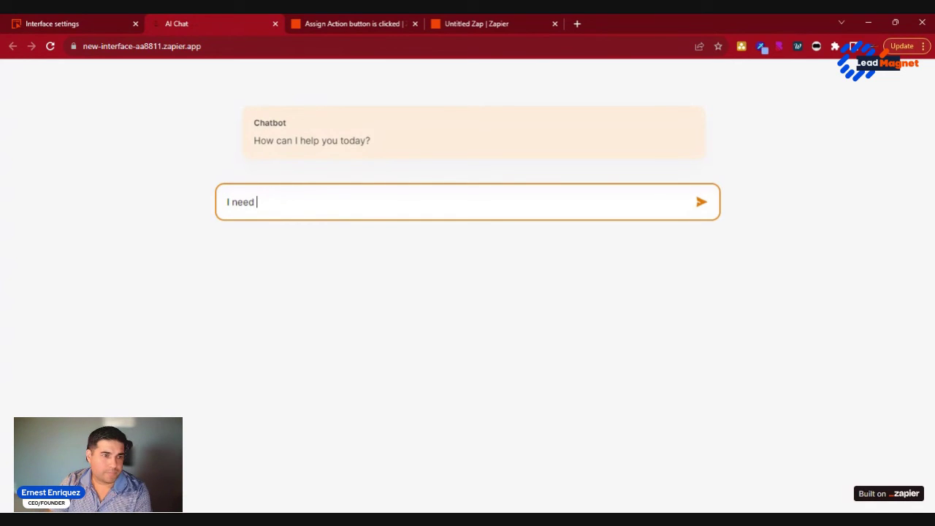
type(" to assign my sel")
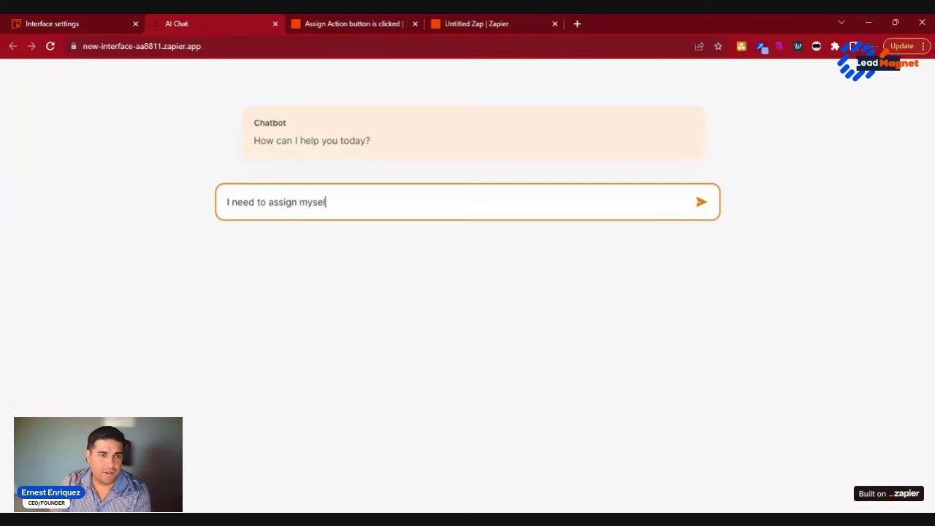
type(" a")
key("BackSpace")
key("BackSpace")
type("f a task to c")
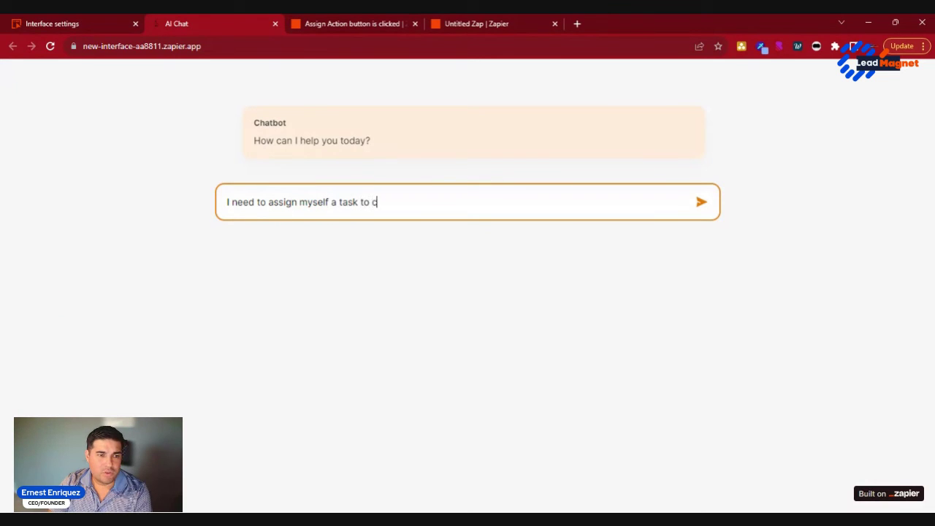
type("omplete by tomorr")
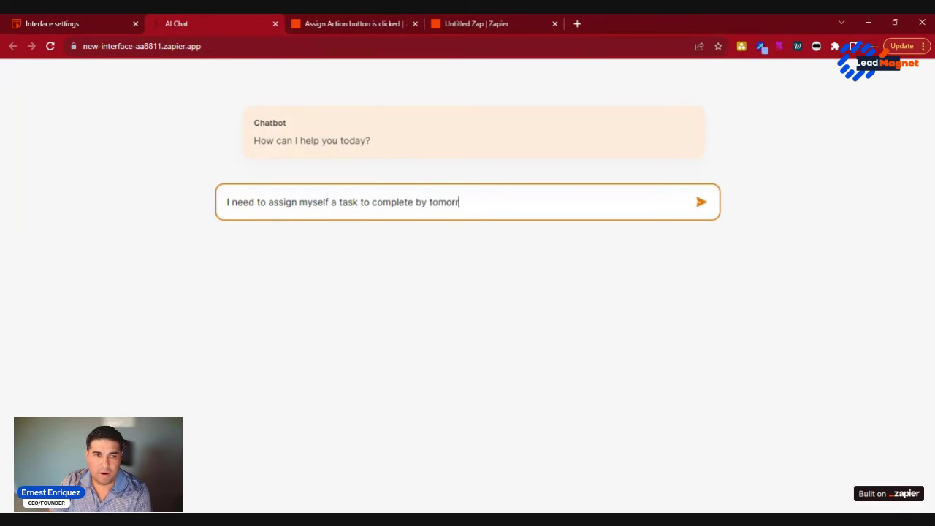
type("ow at 8")
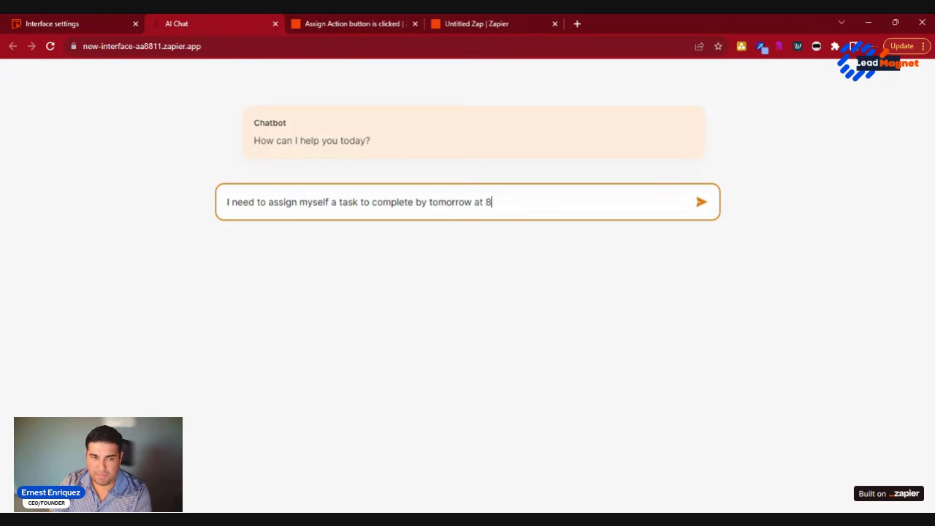
type("pm")
key("Return")
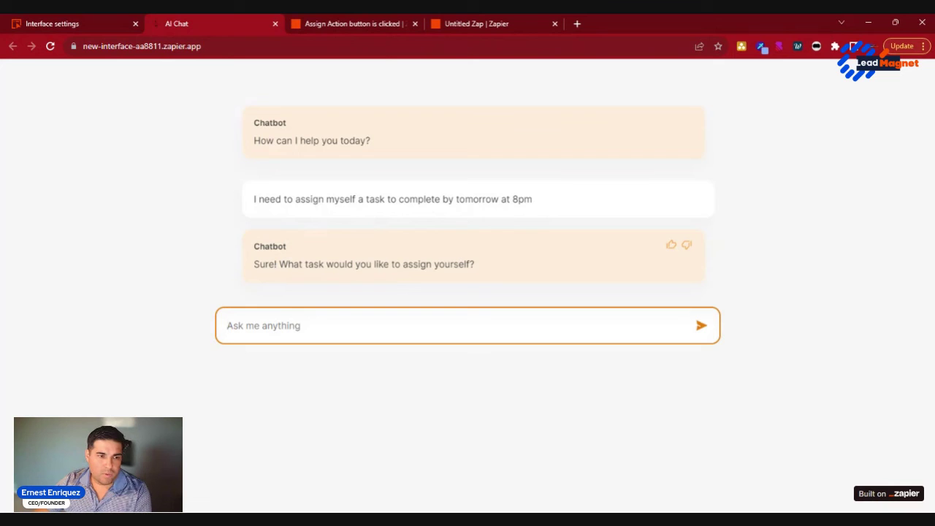
Step: Tell it the task is drawing up mockups and select its step-by-step reply
type("I nee")
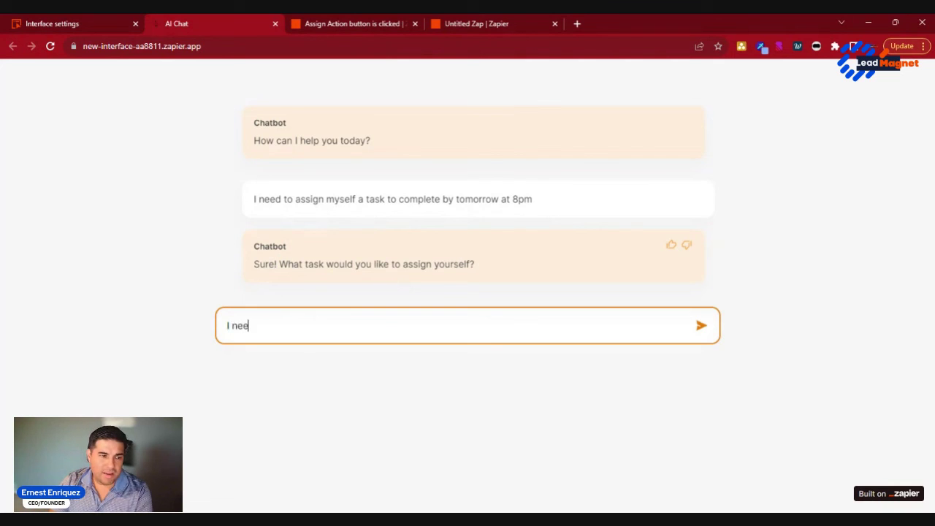
type("d to draw")
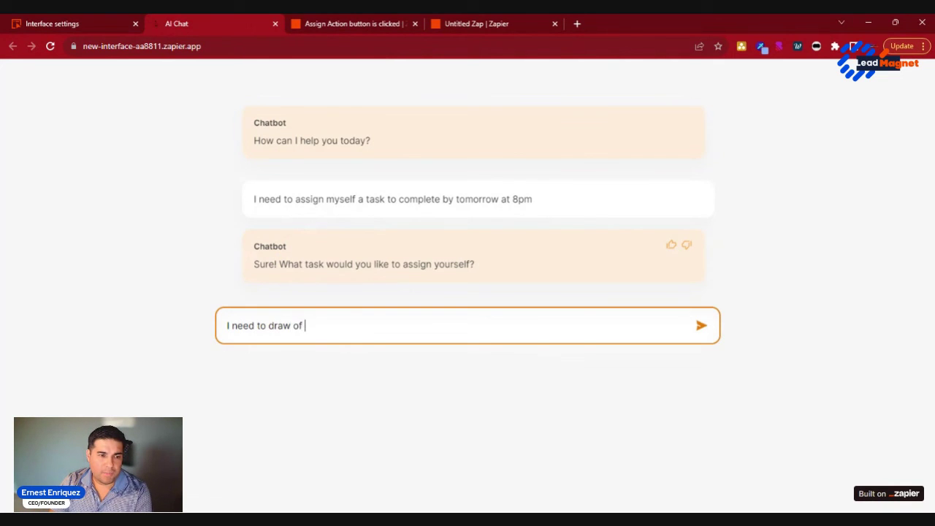
type(" up mockups for ")
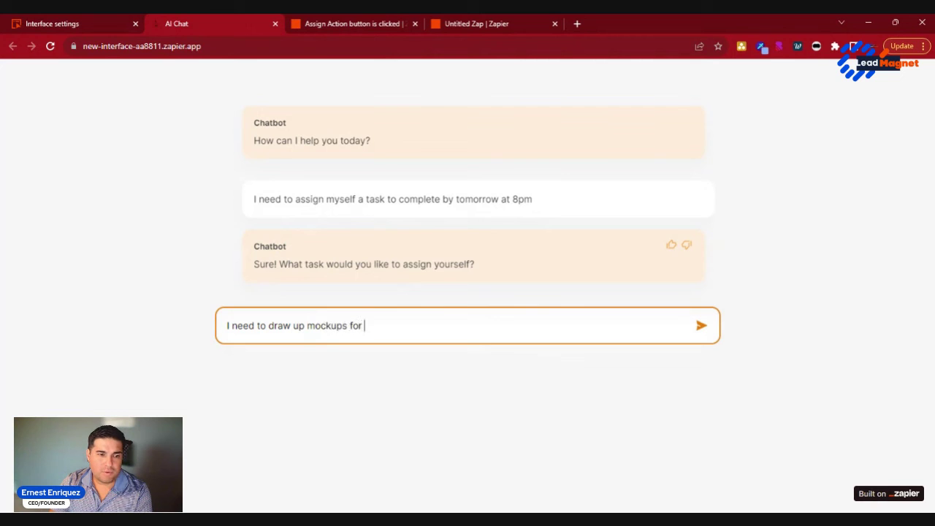
type("our new feature")
key("Return")
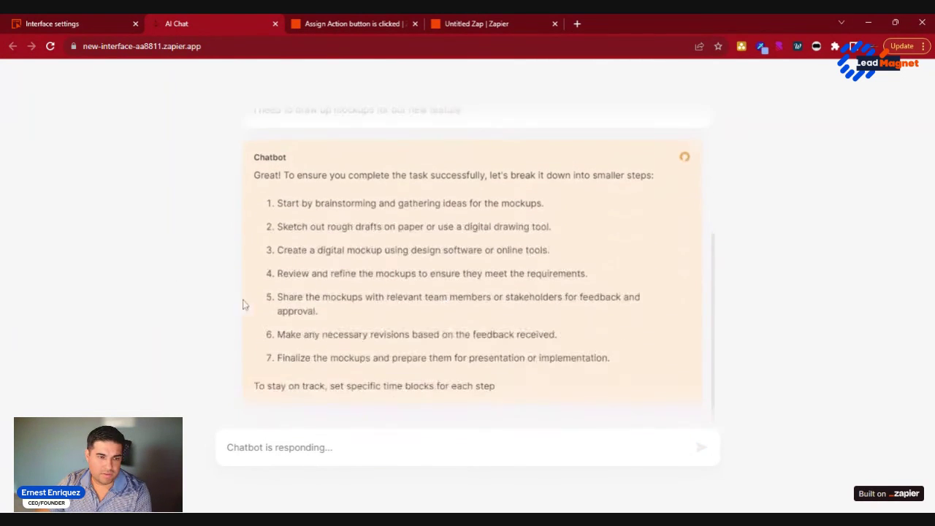
left_click_drag(252, 146, 634, 430)
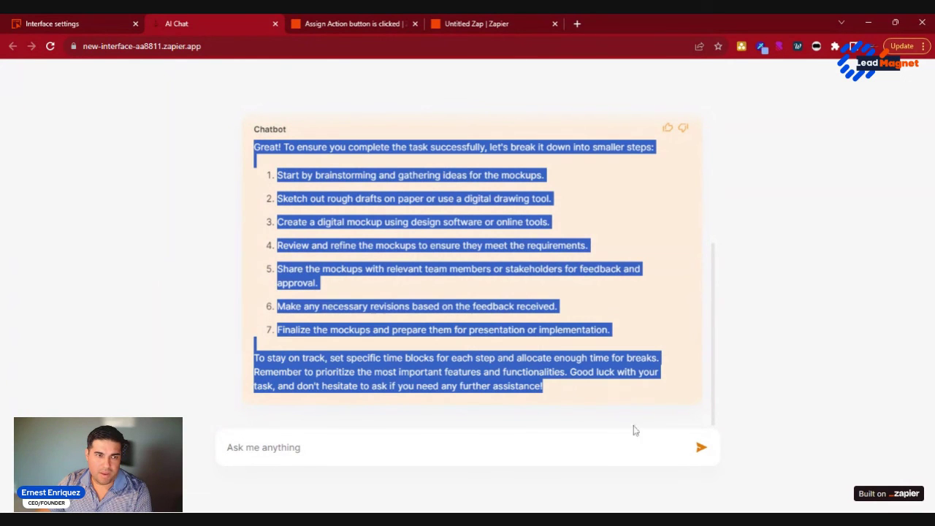
Step: Remove 'Realtor' from the interface name and save it
left_click(338, 22)
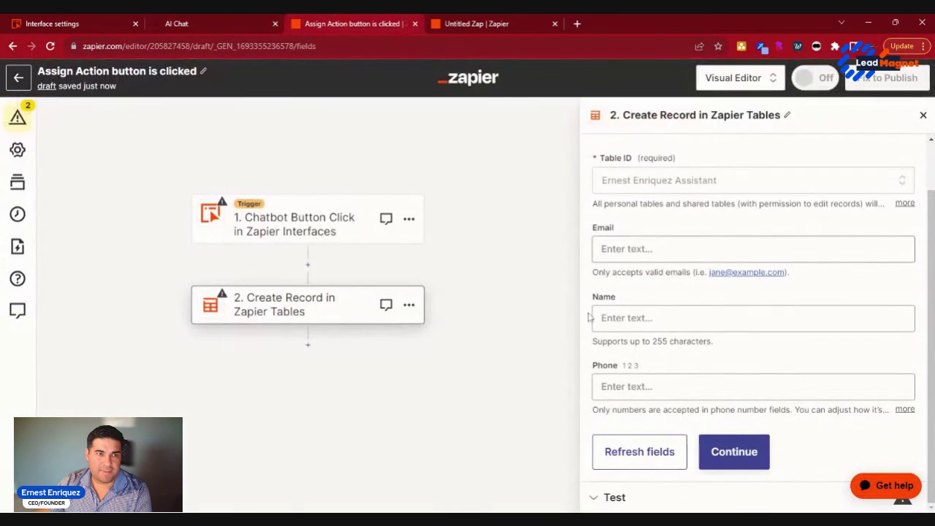
left_click(122, 25)
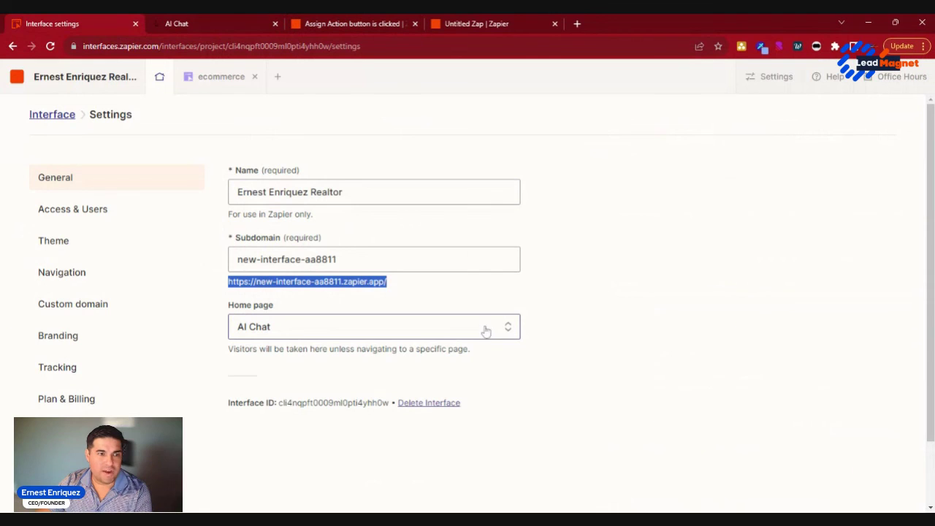
left_click(341, 192)
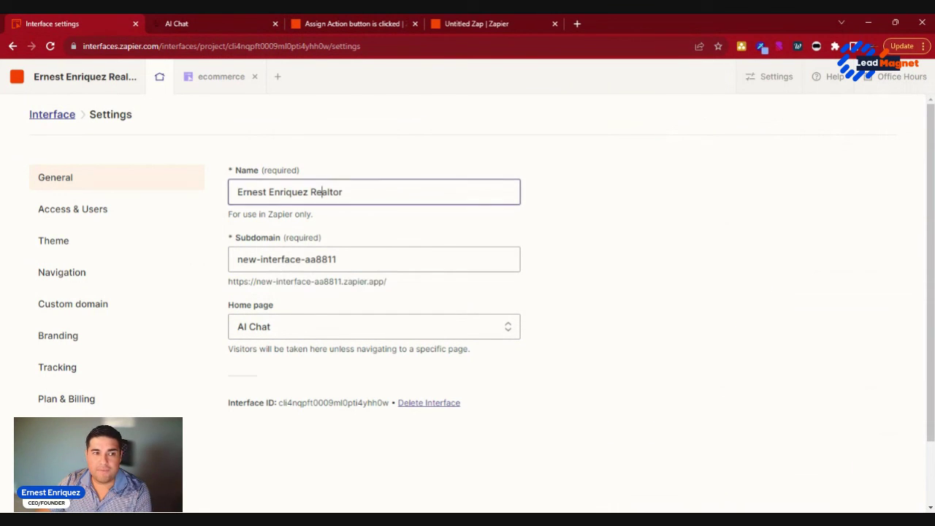
double_click(329, 192)
key("BackSpace")
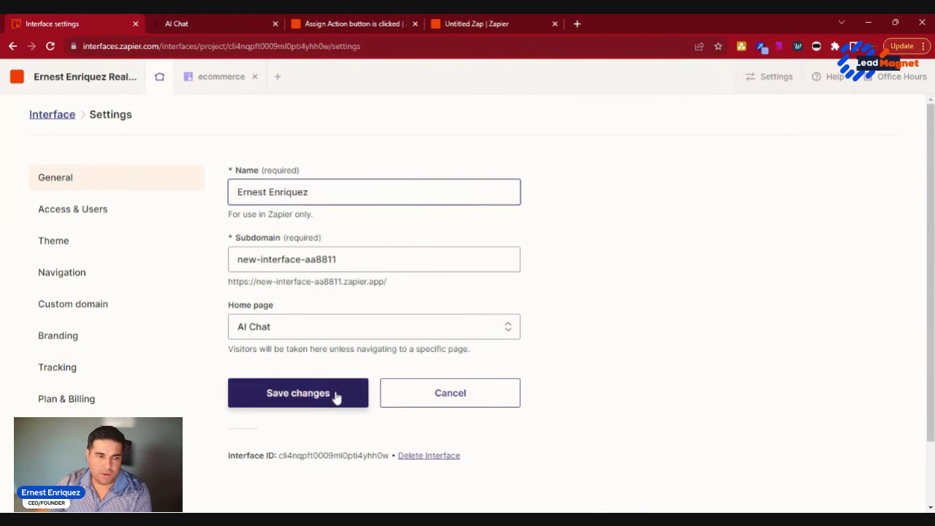
left_click(336, 394)
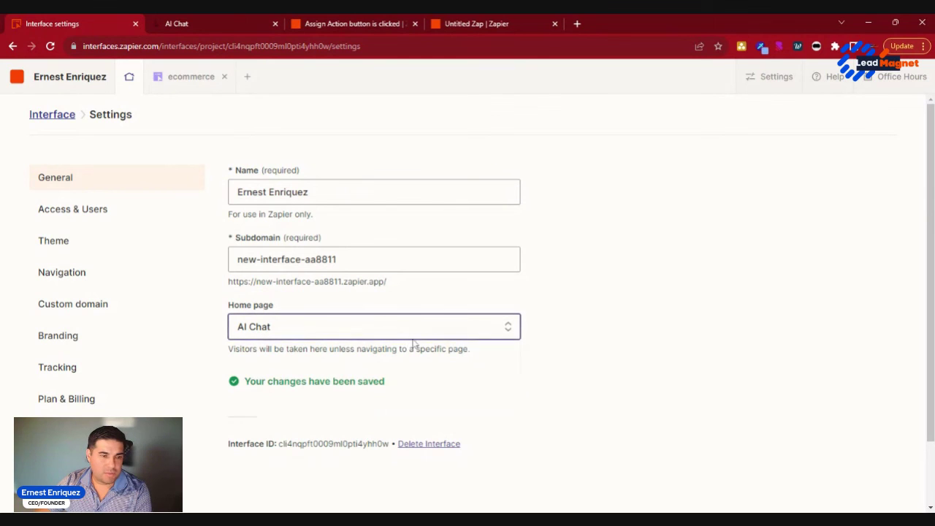
Step: Make ecommerce the home page, save it, and reload the live site to confirm
left_click(411, 339)
left_click(342, 384)
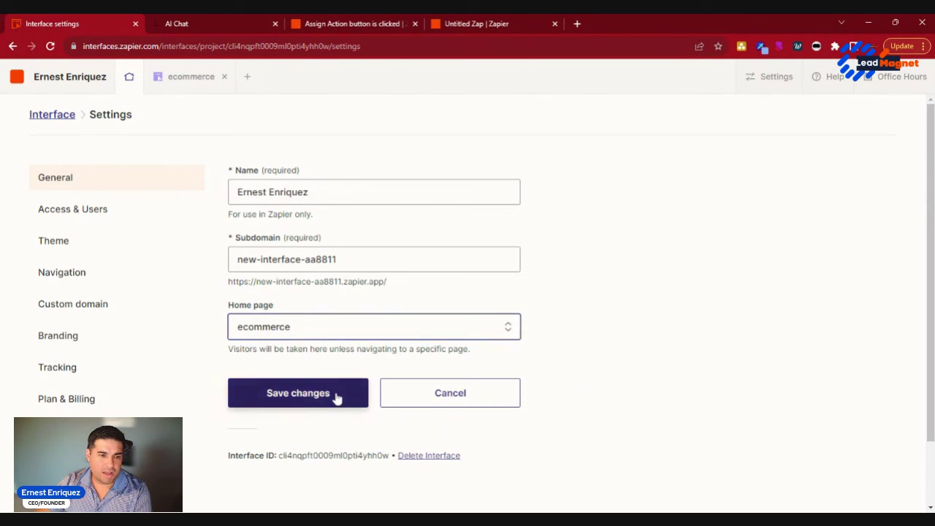
left_click(338, 394)
left_click(217, 26)
key("F5")
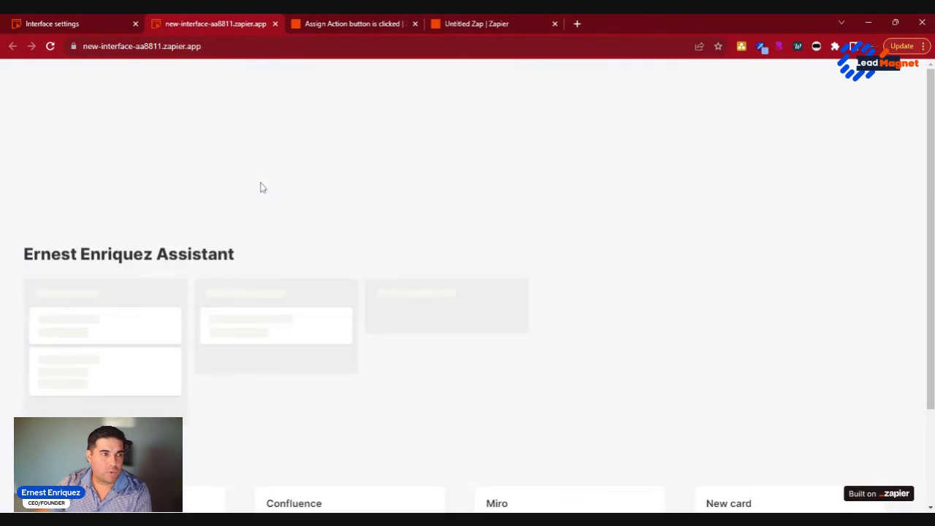
scroll(261, 188, "down", 1)
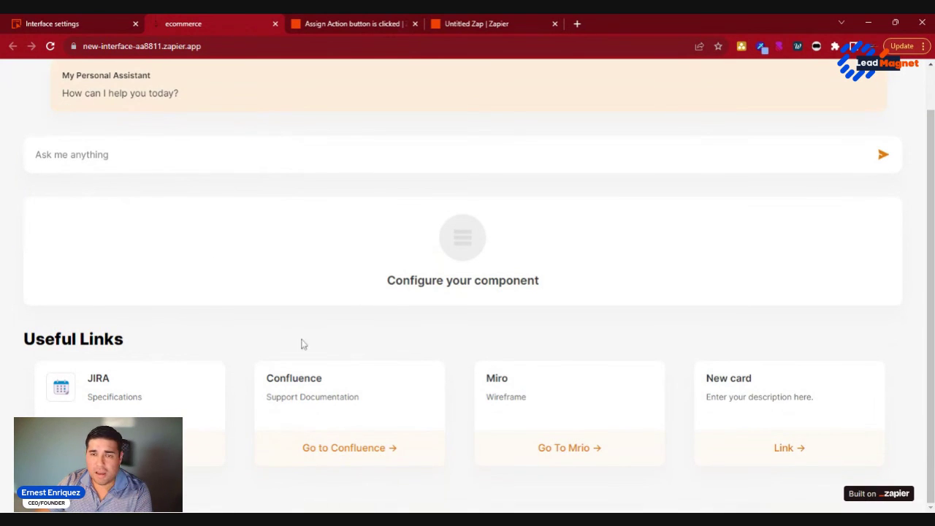
scroll(302, 343, "up", 1)
left_click(69, 27)
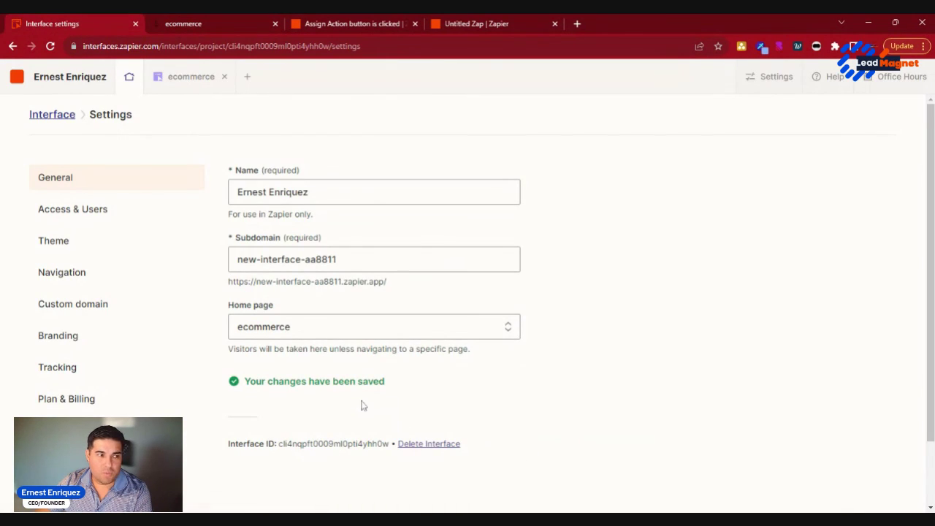
Step: Check the Custom domain page, then review Access & Users, keeping 'Anyone with the link'
left_click(43, 315)
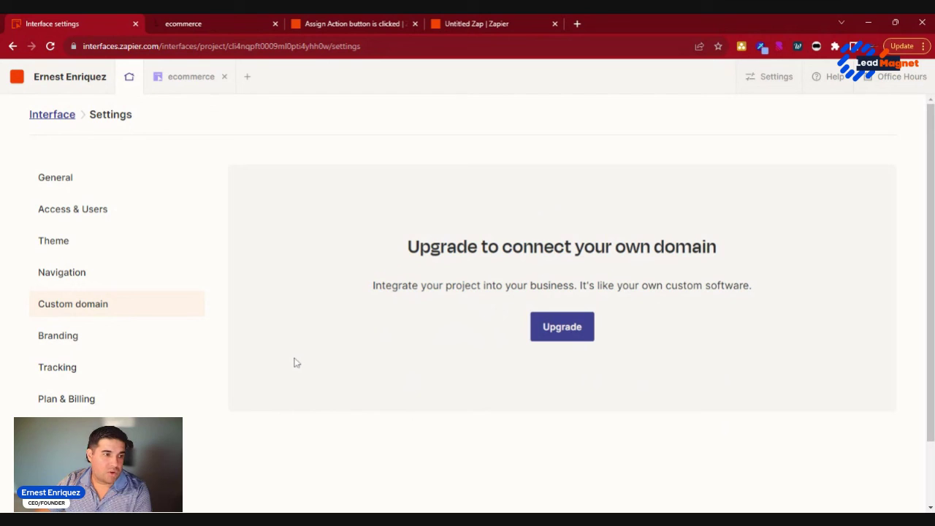
left_click(53, 209)
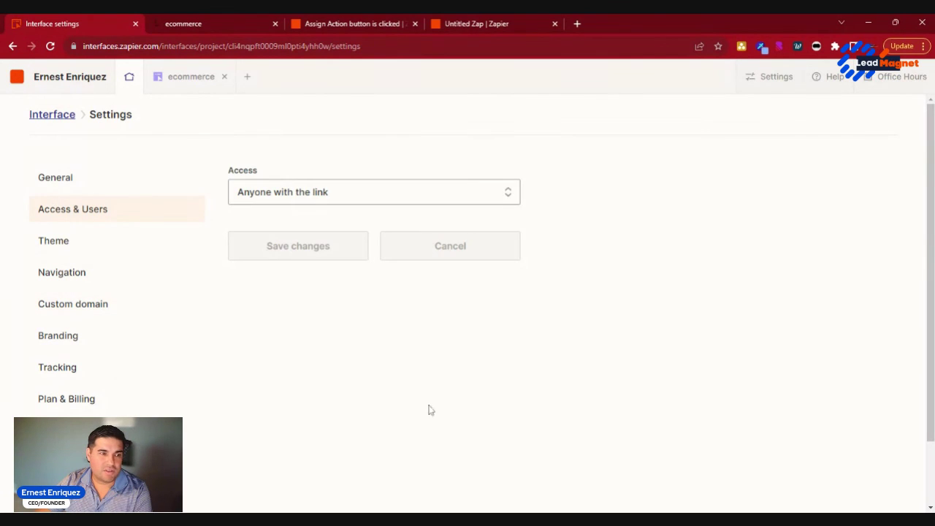
left_click(371, 192)
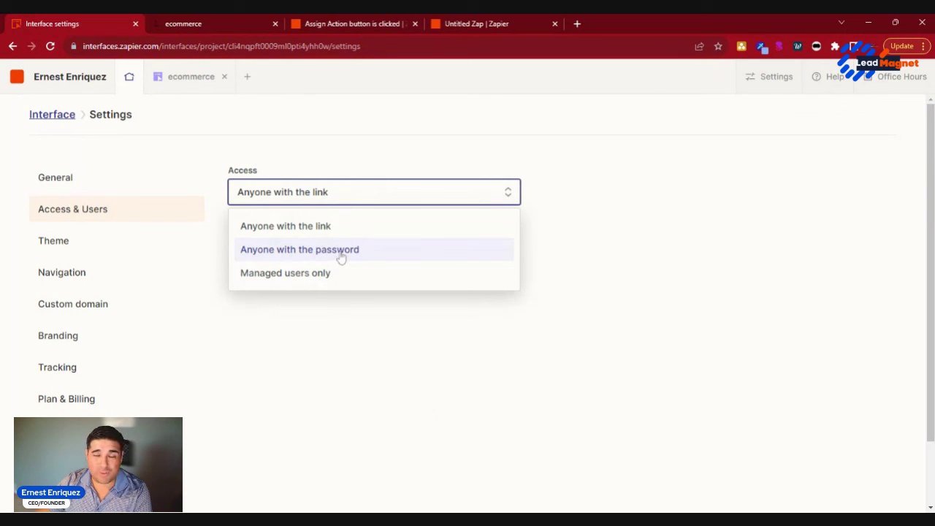
left_click(560, 286)
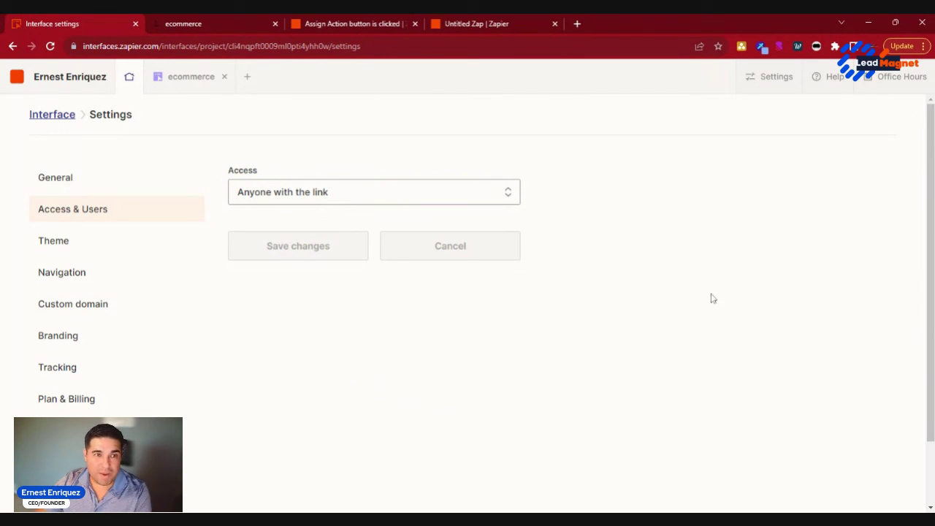